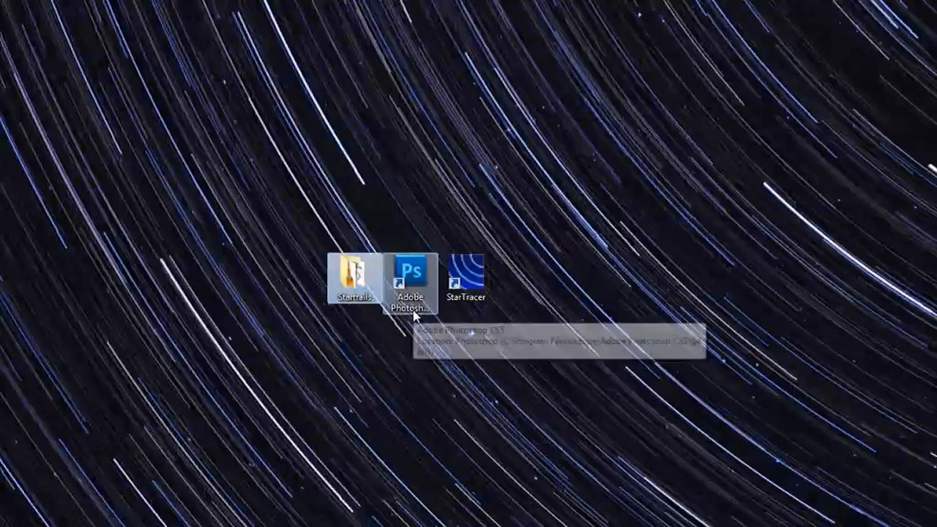
{"action": "left_click", "coordinate": [339, 306]}
{"action": "left_click", "coordinate": [341, 322]}
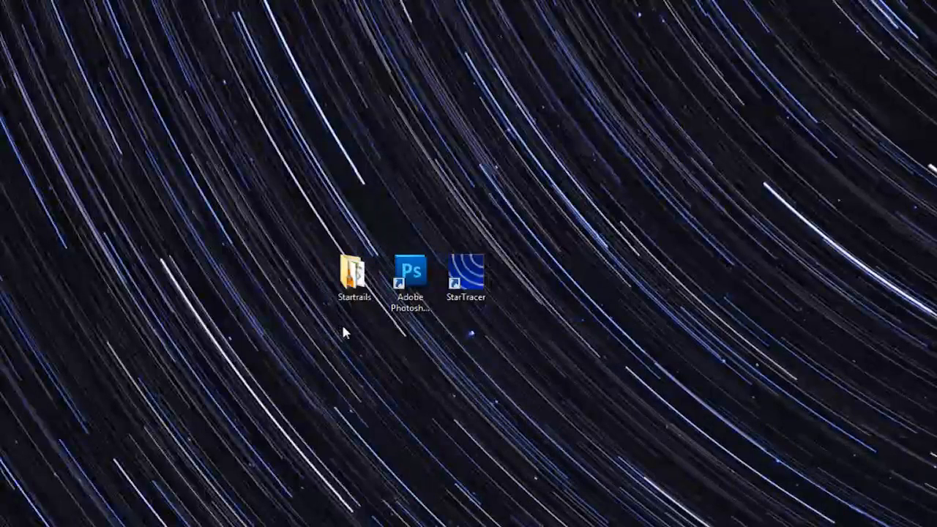
{"action": "left_click", "coordinate": [393, 307]}
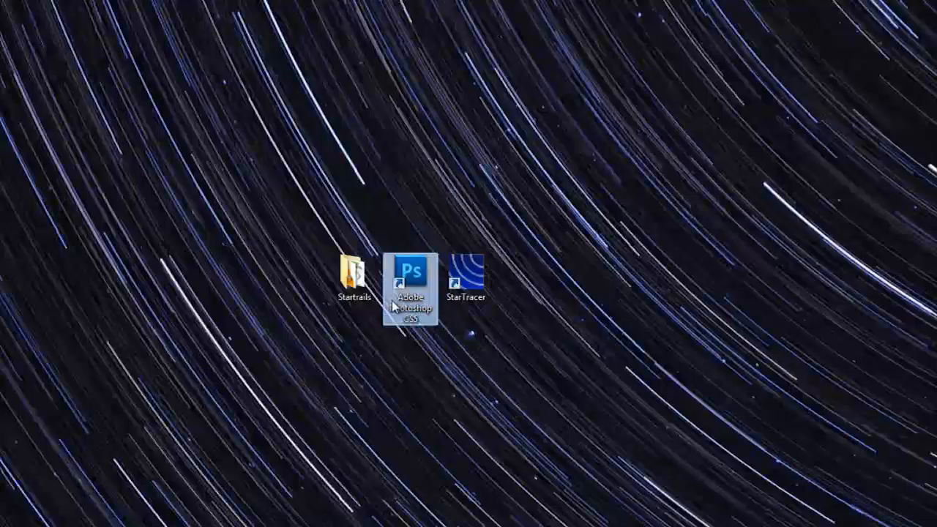
{"action": "left_click", "coordinate": [528, 145]}
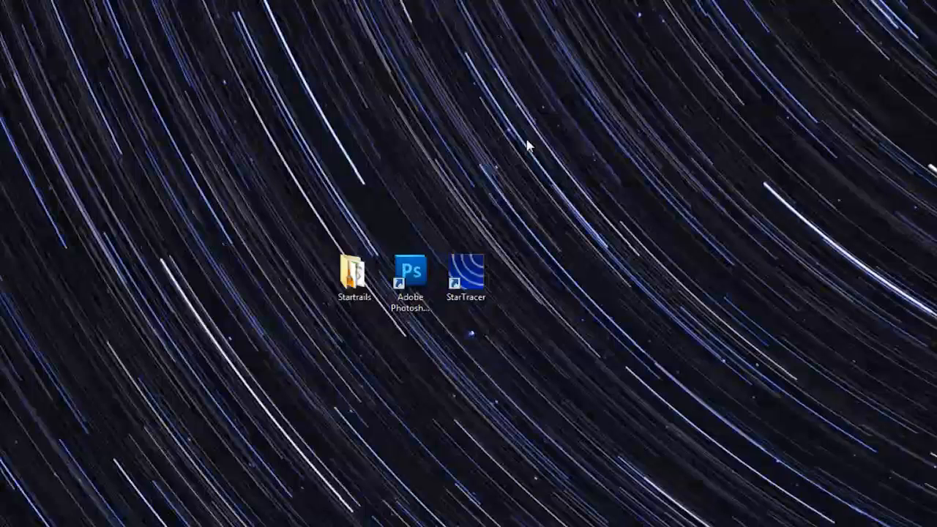
{"action": "left_click", "coordinate": [468, 301]}
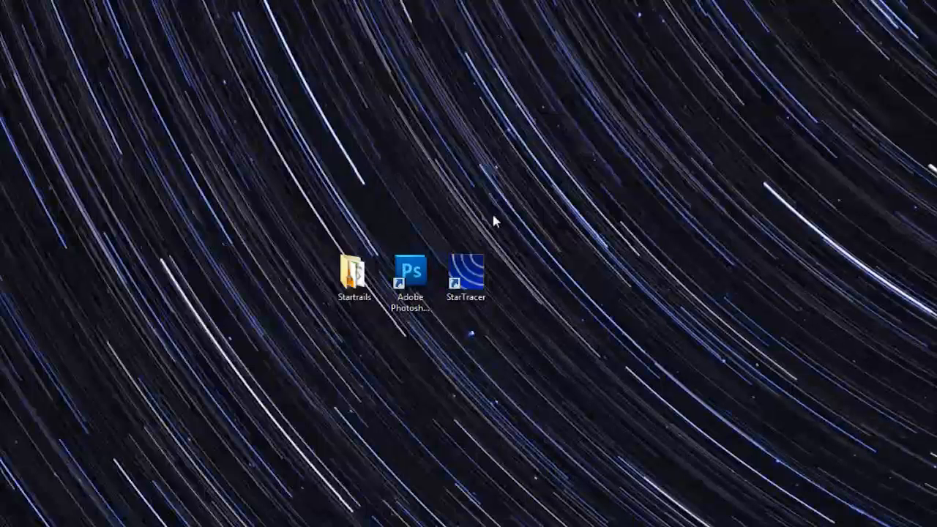
{"action": "left_click_drag", "start_coordinate": [467, 290], "coordinate": [634, 323]}
{"action": "left_click", "coordinate": [633, 323]}
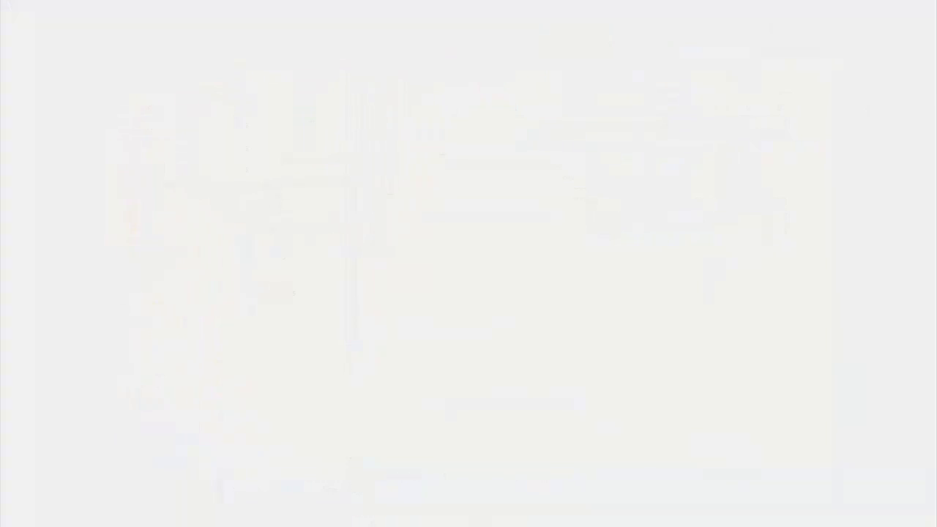
- Load images D3S_1993 to D3S_2001 from folder 133D300S into Startrails and build the star trails composite
{"action": "left_click", "coordinate": [46, 40]}
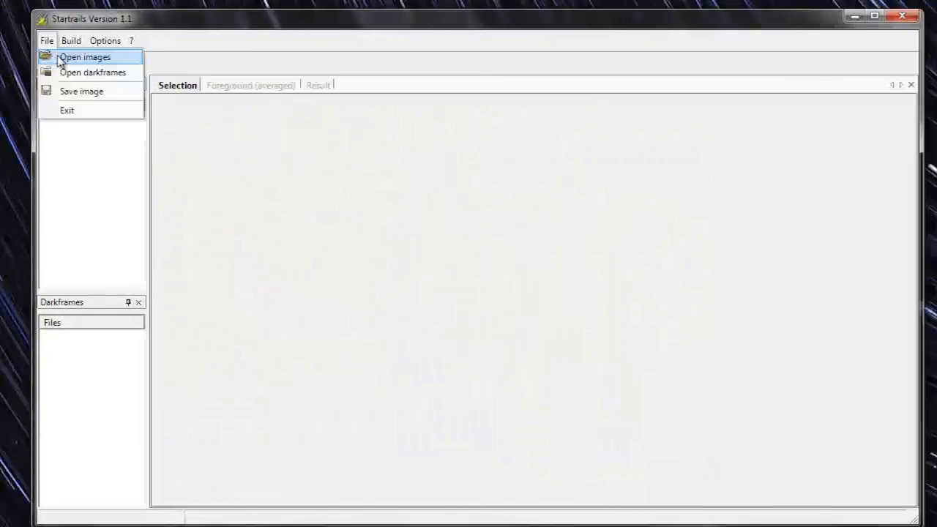
{"action": "left_click", "coordinate": [85, 57]}
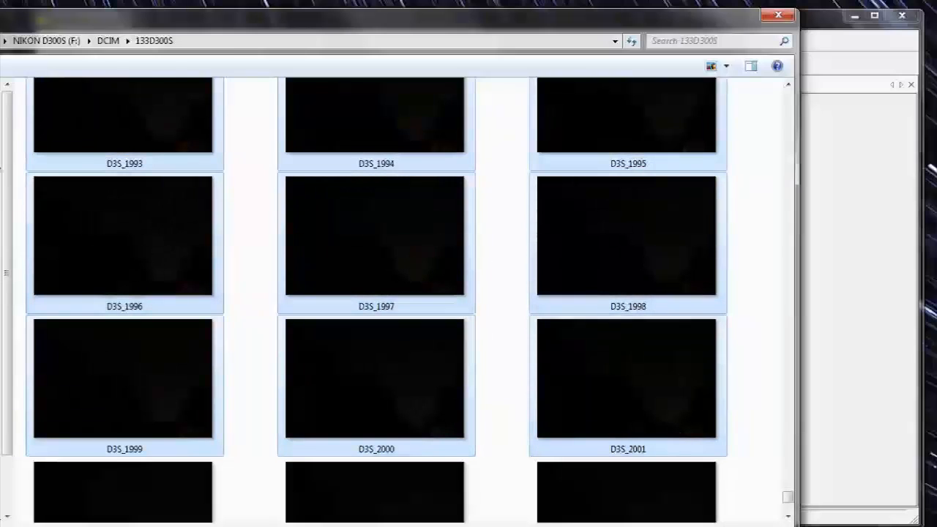
{"action": "left_click", "coordinate": [76, 47]}
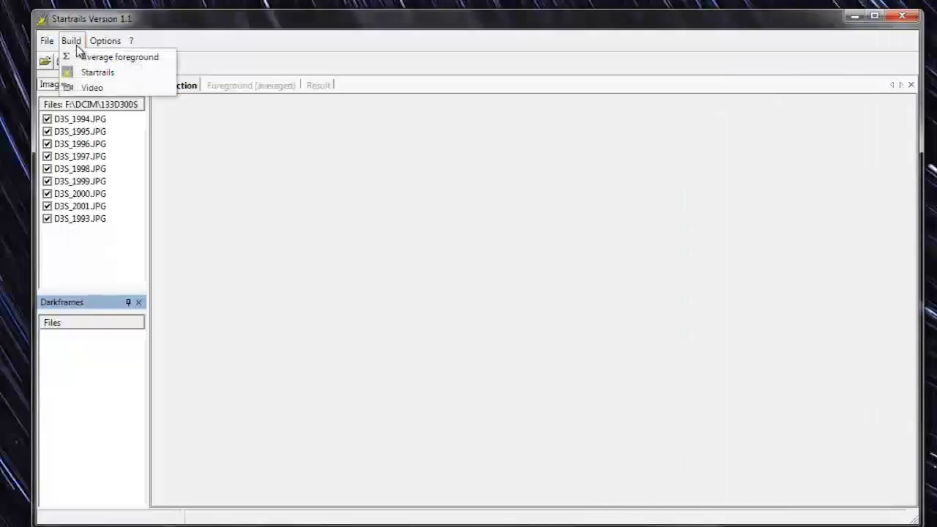
{"action": "left_click", "coordinate": [122, 77]}
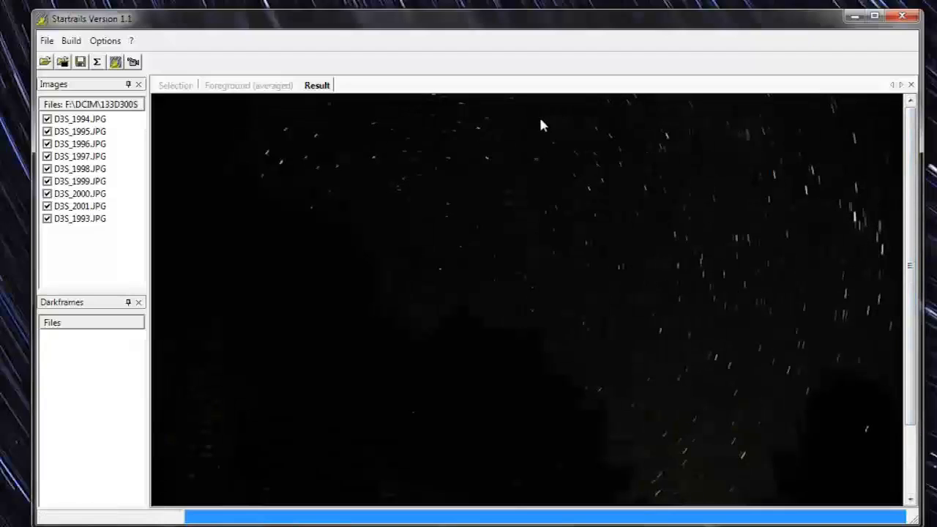
- Save the star trails composite as an image and close Startrails
{"action": "left_click", "coordinate": [76, 40]}
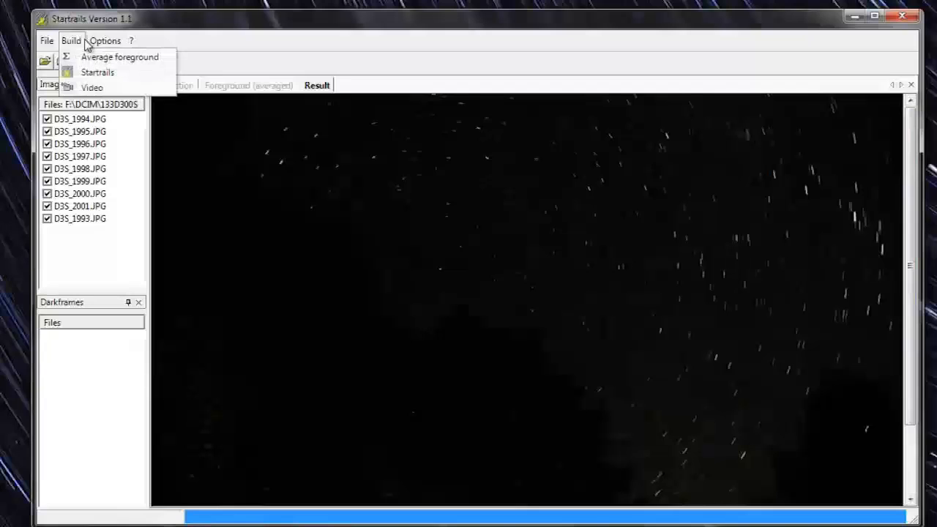
{"action": "mouse_move", "coordinate": [56, 44]}
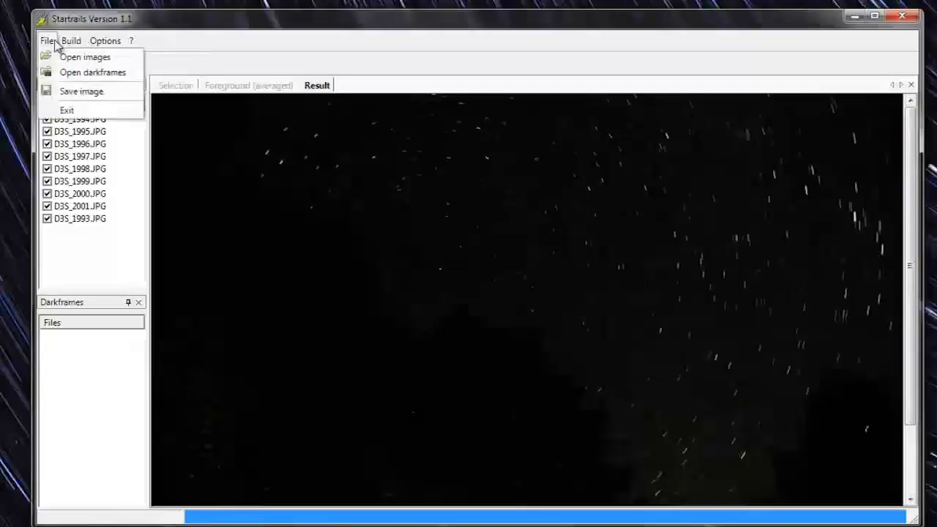
{"action": "left_click", "coordinate": [76, 93]}
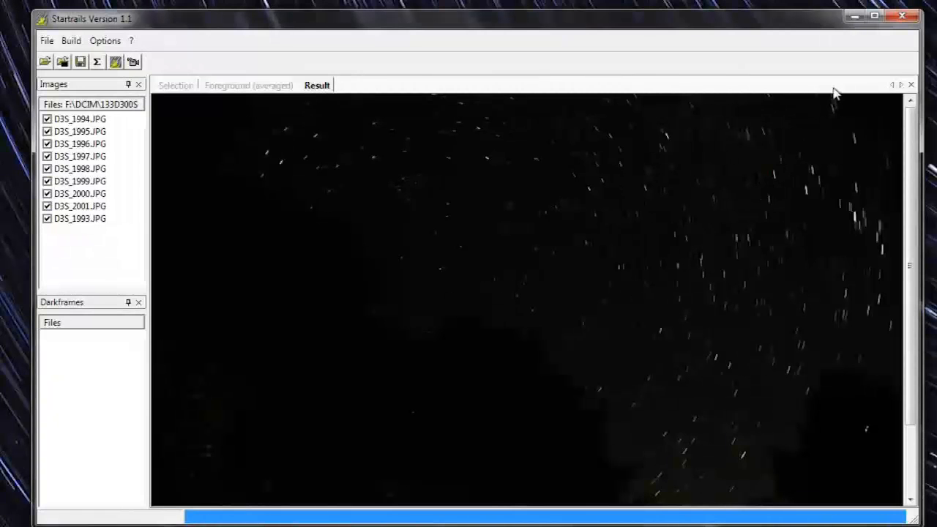
{"action": "left_click", "coordinate": [902, 15]}
{"action": "left_click", "coordinate": [821, 77]}
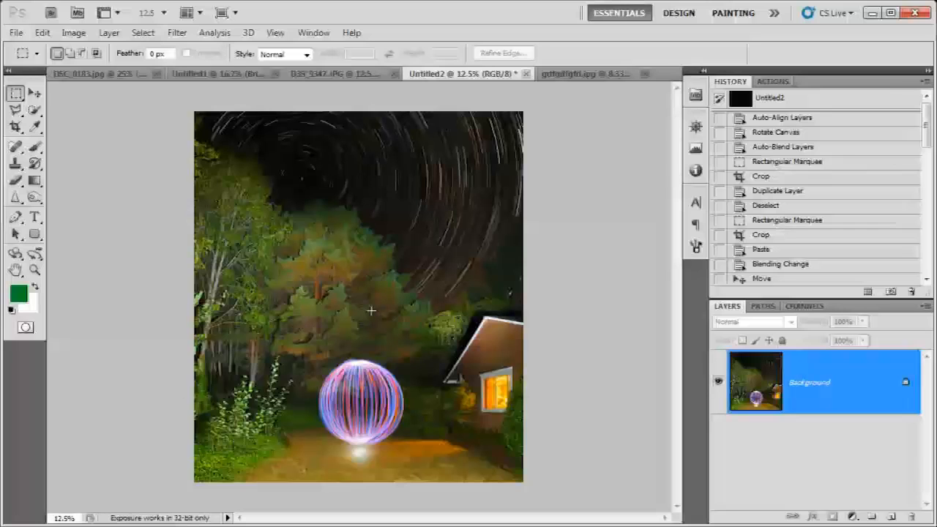
- In Photoshop, load D3S_1896, D3S_1900, D3S_1906 and the frames from D3S_1911 to D3S_2006 into one image stack as layers
{"action": "left_click", "coordinate": [15, 32]}
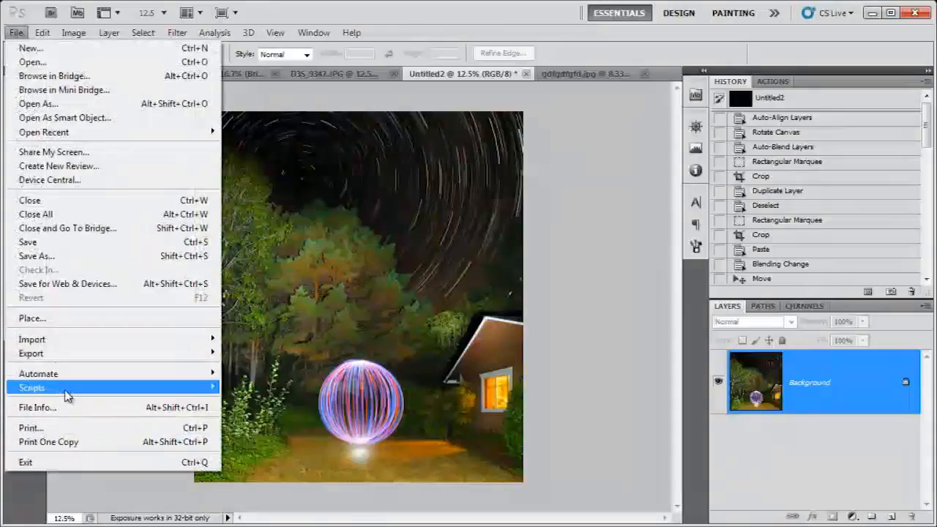
{"action": "mouse_move", "coordinate": [111, 391]}
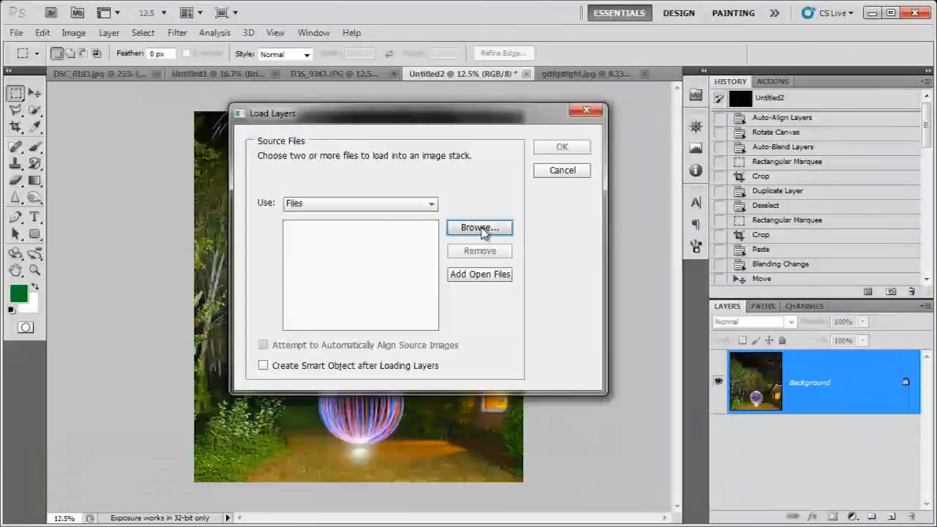
{"action": "left_click", "coordinate": [482, 228]}
{"action": "left_click", "coordinate": [675, 199]}
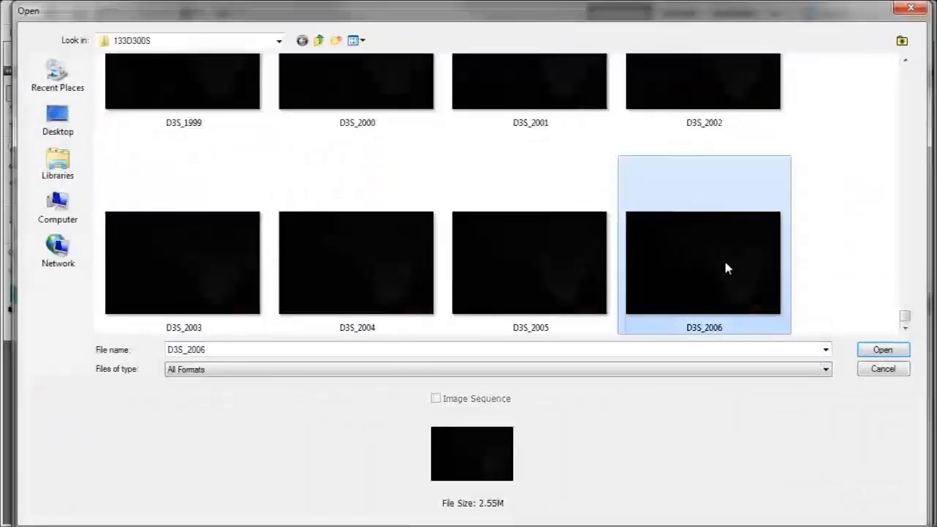
{"action": "left_click_drag", "start_coordinate": [910, 324], "coordinate": [904, 242]}
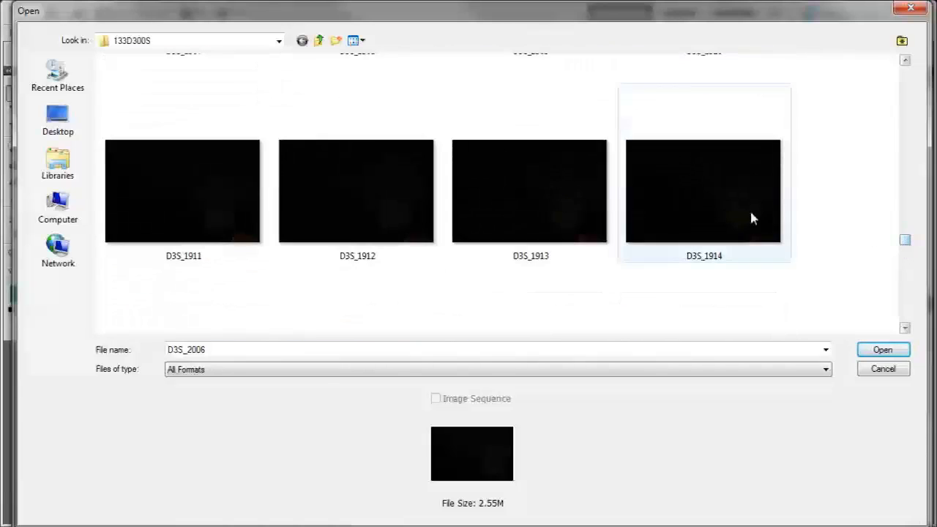
{"action": "left_click", "coordinate": [183, 190], "text": "shift"}
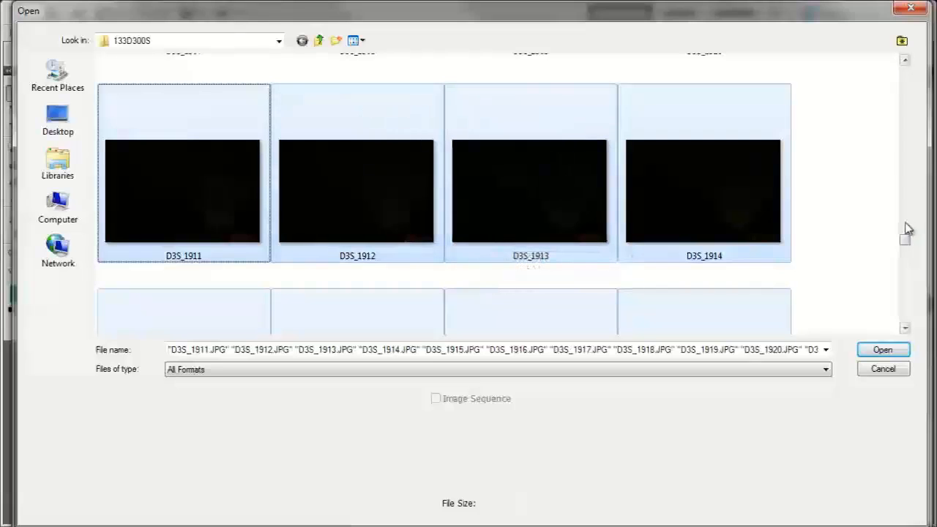
{"action": "left_click", "coordinate": [906, 251]}
{"action": "left_click_drag", "start_coordinate": [906, 251], "coordinate": [904, 232]}
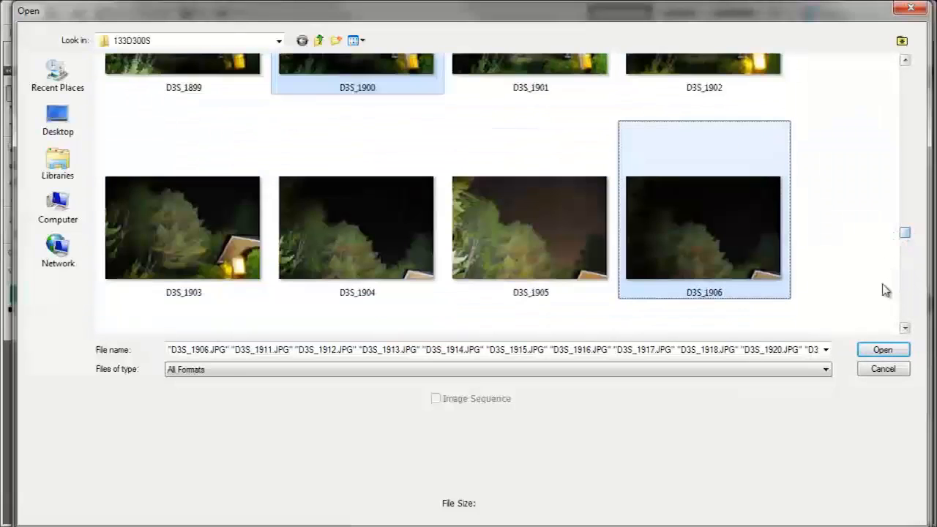
{"action": "left_click", "coordinate": [883, 351]}
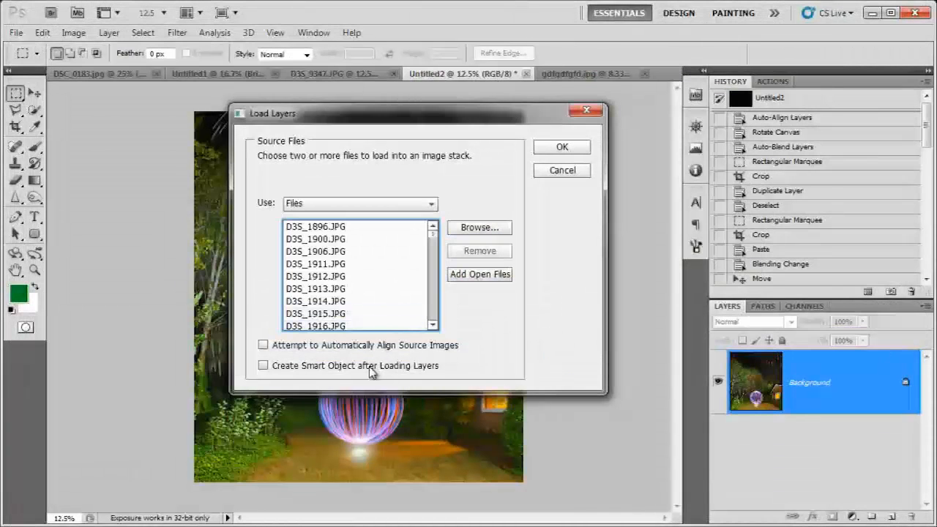
{"action": "left_click", "coordinate": [561, 147]}
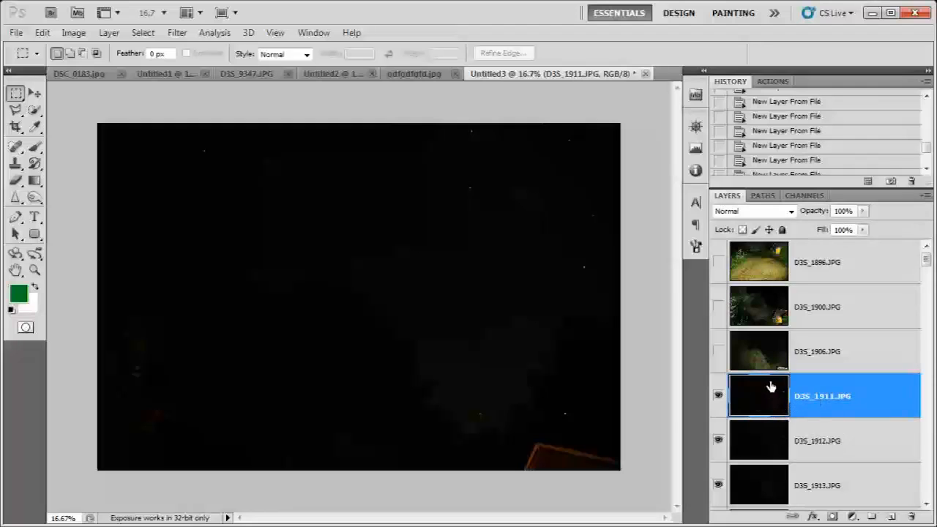
- Set the blend mode of layer D3S_1911.JPG to Lighten
{"action": "left_click", "coordinate": [771, 387]}
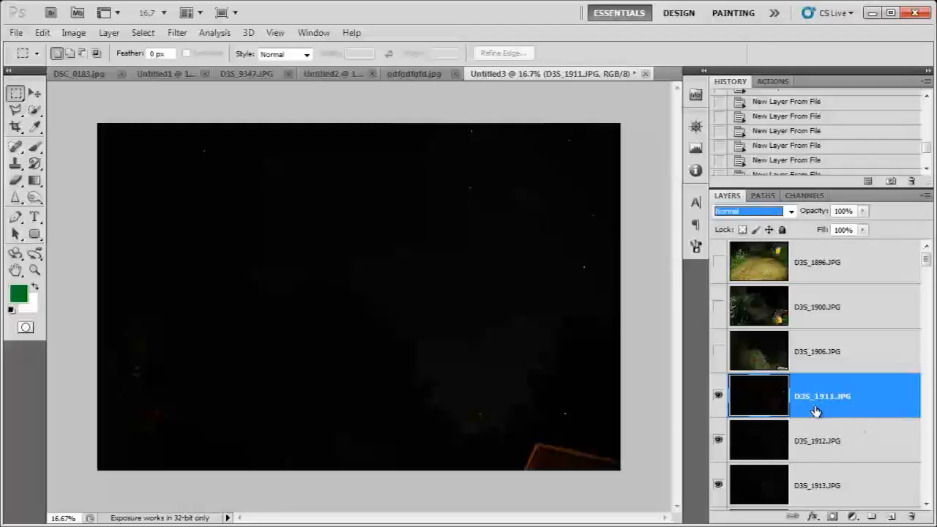
{"action": "left_click", "coordinate": [768, 210]}
{"action": "left_click", "coordinate": [768, 331]}
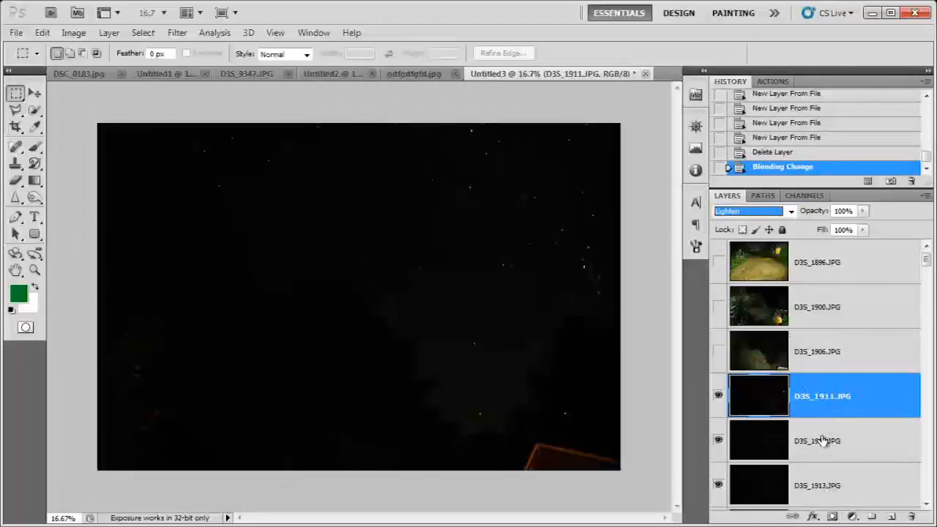
- Copy the layer style of D3S_1911.JPG and paste it onto layers D3S_1912.JPG through D3S_2006.JPG
{"action": "right_click", "coordinate": [822, 408]}
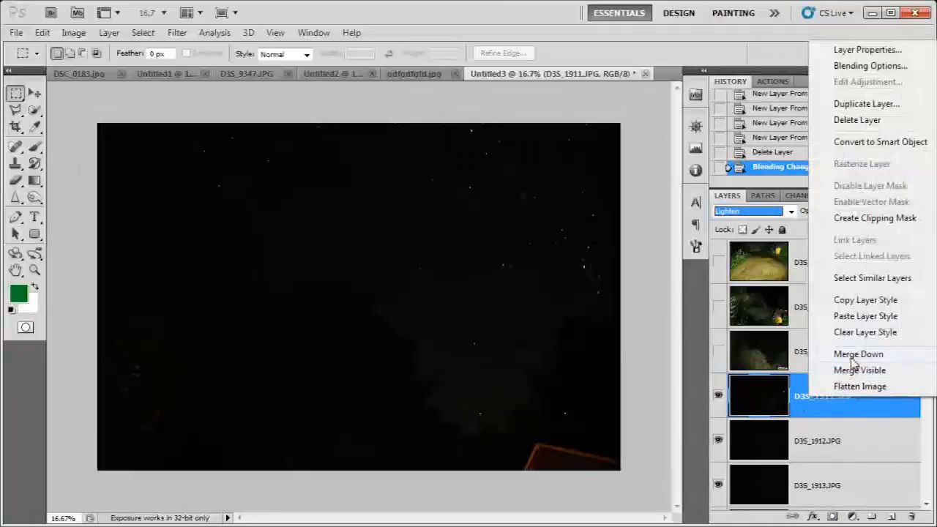
{"action": "left_click", "coordinate": [850, 302]}
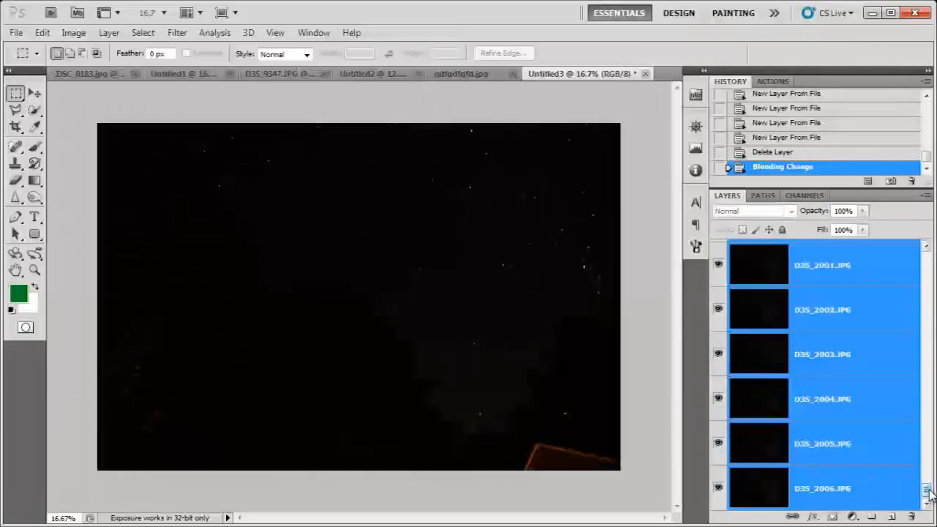
{"action": "left_click_drag", "start_coordinate": [928, 493], "coordinate": [925, 267]}
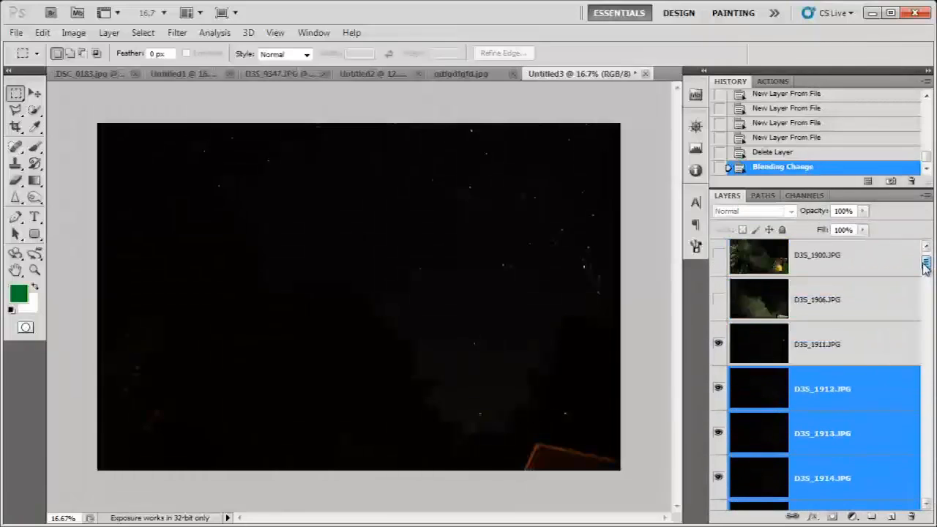
{"action": "right_click", "coordinate": [823, 394]}
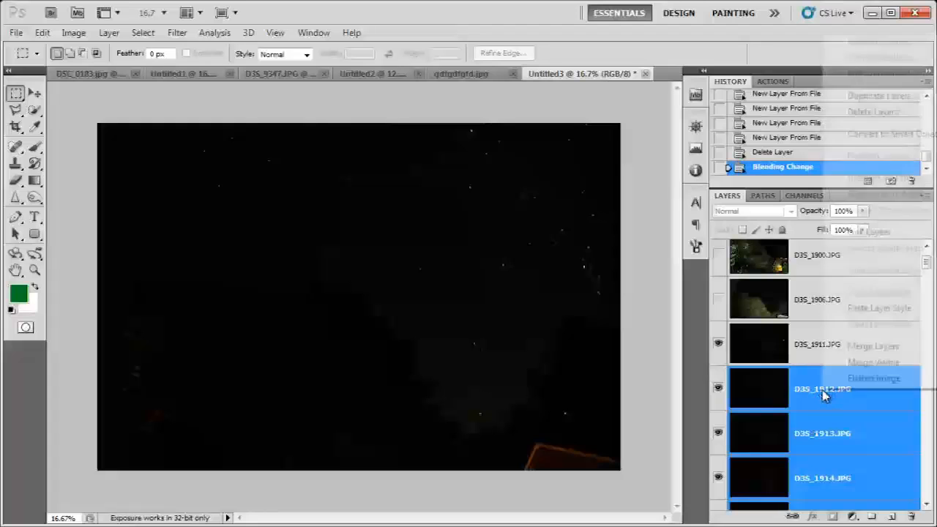
{"action": "left_click", "coordinate": [871, 308]}
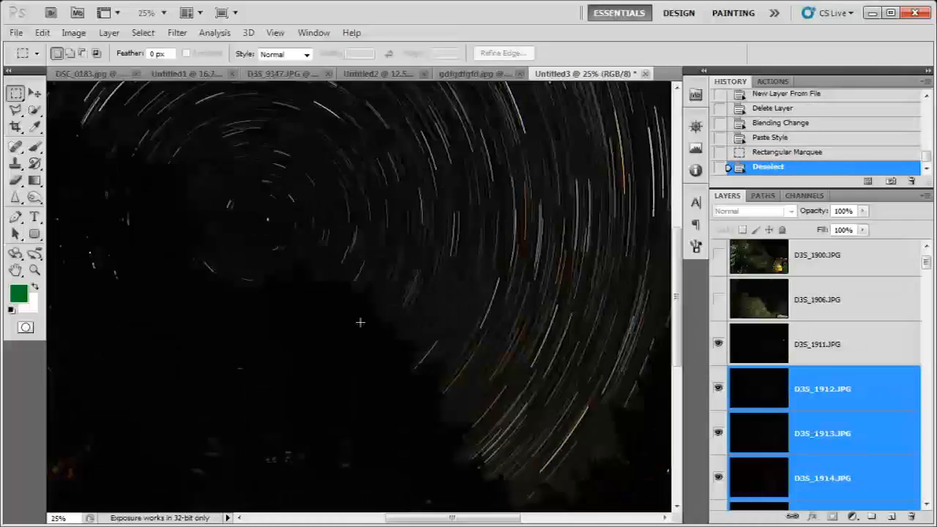
- Select only layer D3S_1912.JPG and set its blend mode to Screen
{"action": "left_click", "coordinate": [833, 410]}
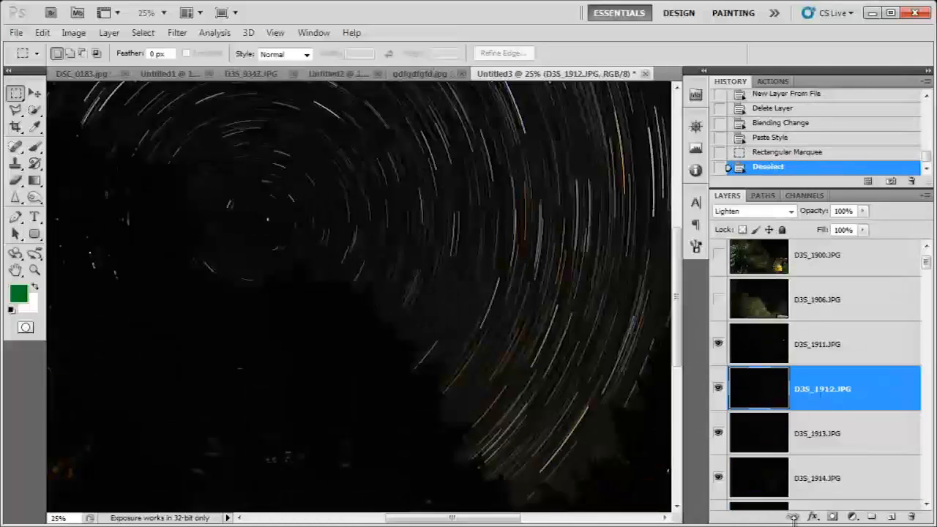
{"action": "left_click", "coordinate": [738, 212]}
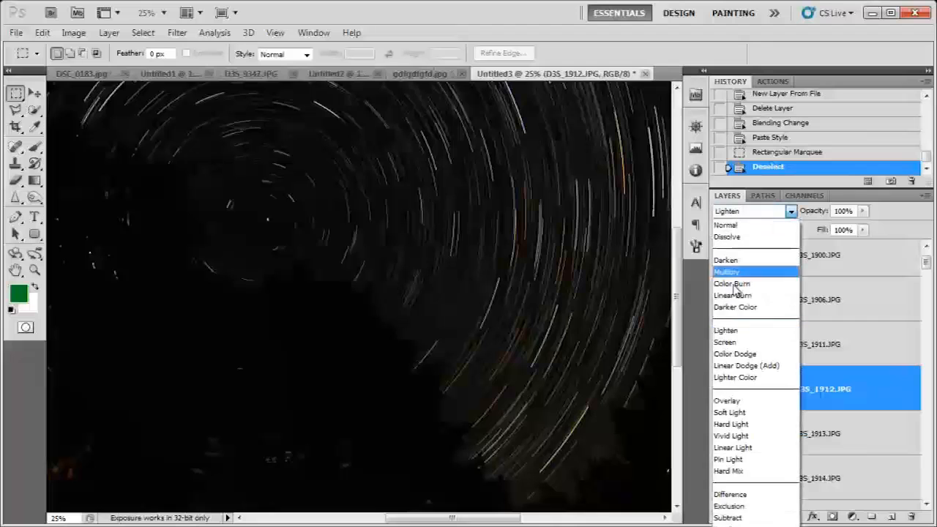
{"action": "left_click", "coordinate": [729, 341]}
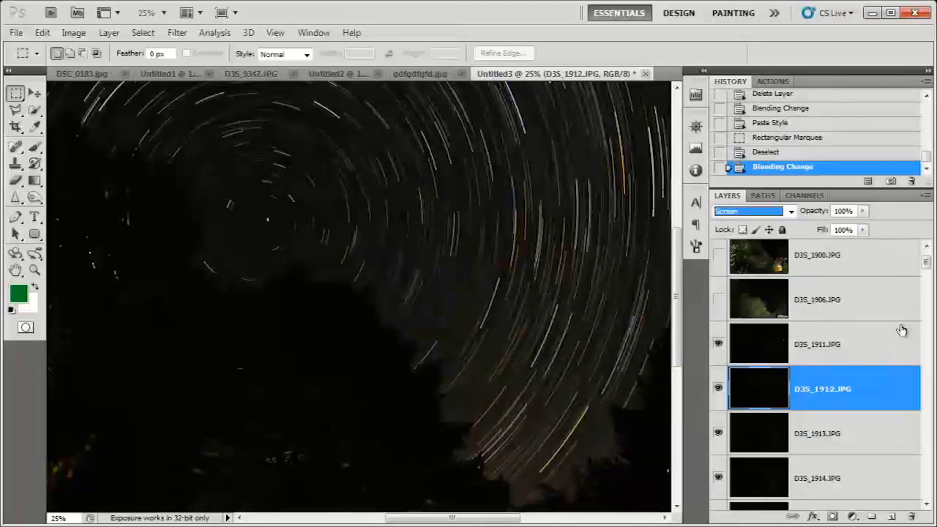
- Paste the Screen layer style onto D3S_1913.JPG and the frame layers below it, and inspect the star trails
{"action": "scroll", "coordinate": [927, 268], "scroll_direction": "down", "scroll_amount": 2}
{"action": "left_click", "coordinate": [809, 347], "text": "shift"}
{"action": "right_click", "coordinate": [811, 350]}
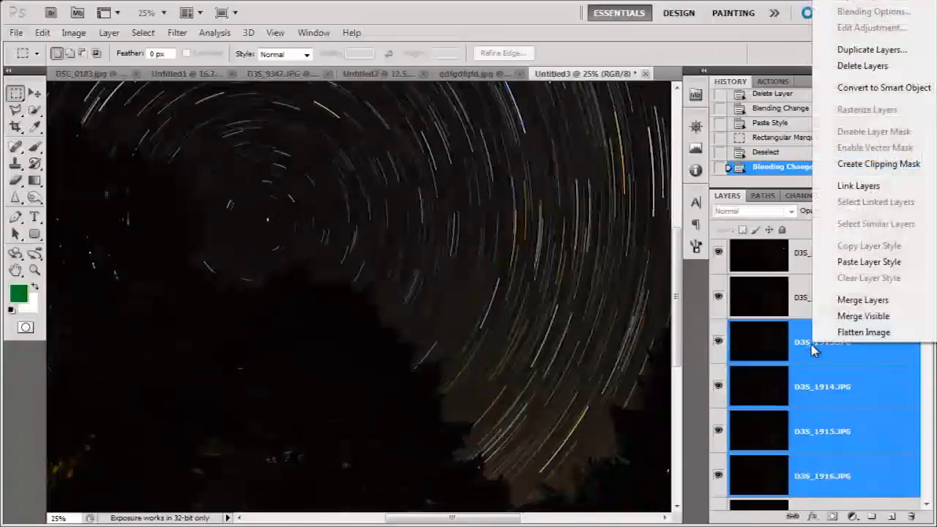
{"action": "left_click", "coordinate": [842, 262]}
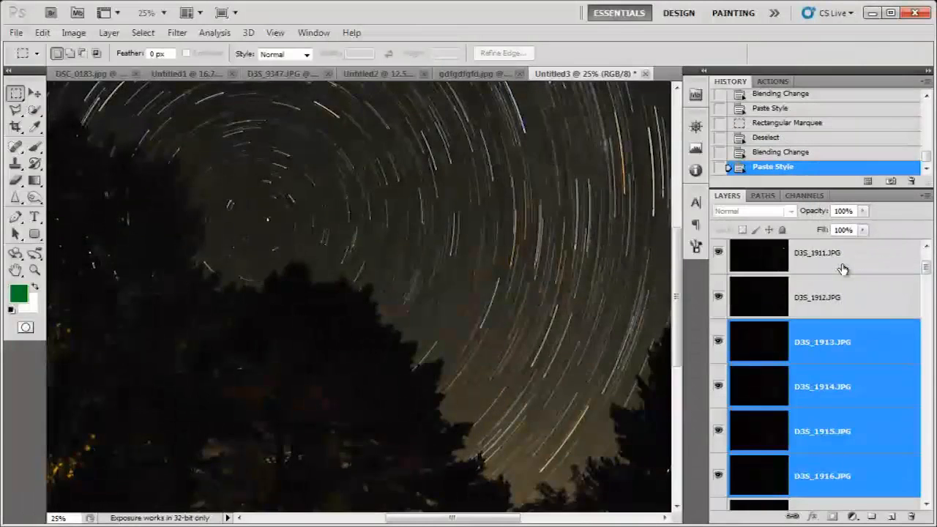
{"action": "key", "text": "ctrl+minus"}
{"action": "key", "text": "ctrl+minus"}
{"action": "key", "text": "ctrl+plus"}
{"action": "key", "text": "ctrl+plus"}
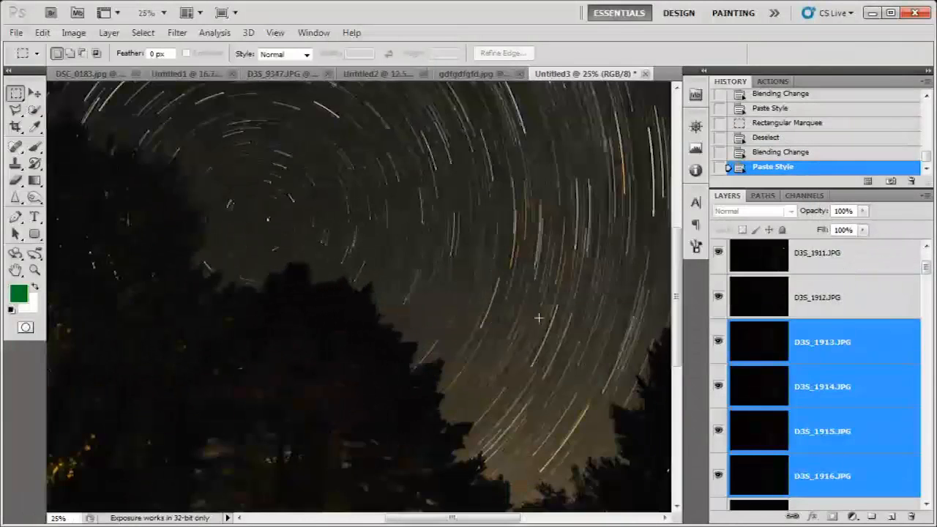
{"action": "key", "text": "ctrl+plus"}
{"action": "key", "text": "ctrl+plus"}
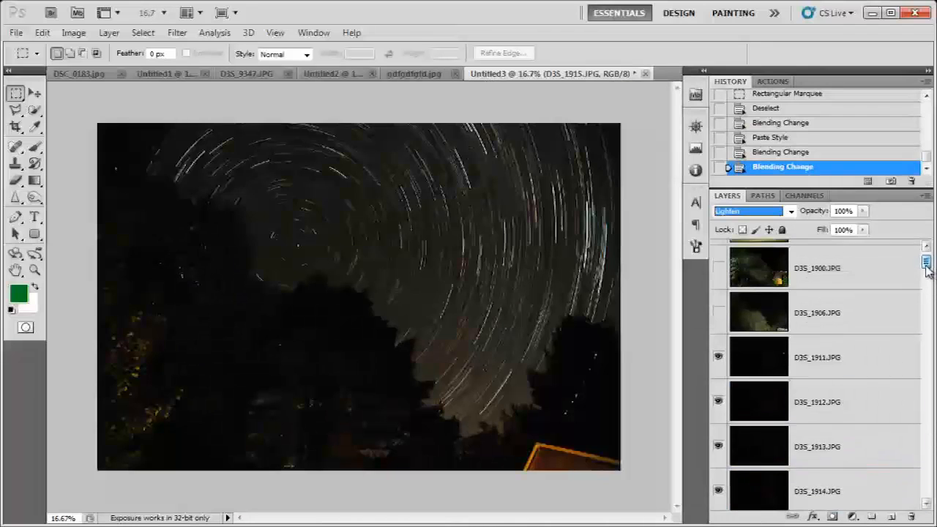
- Select the layers from D3S_1911.JPG through D3S_2006.JPG and merge them into one layer
{"action": "scroll", "coordinate": [926, 269], "scroll_direction": "up", "scroll_amount": 1}
{"action": "left_click", "coordinate": [840, 395]}
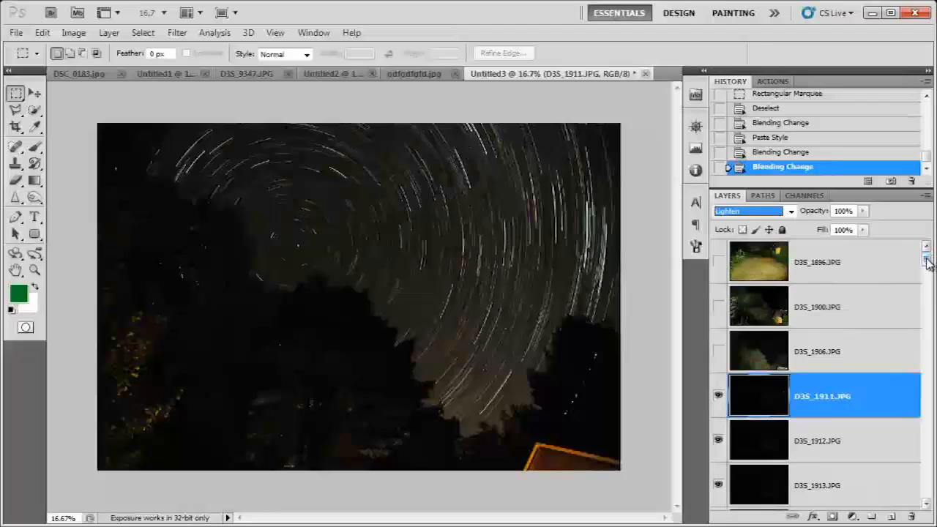
{"action": "left_click_drag", "start_coordinate": [927, 263], "coordinate": [926, 489]}
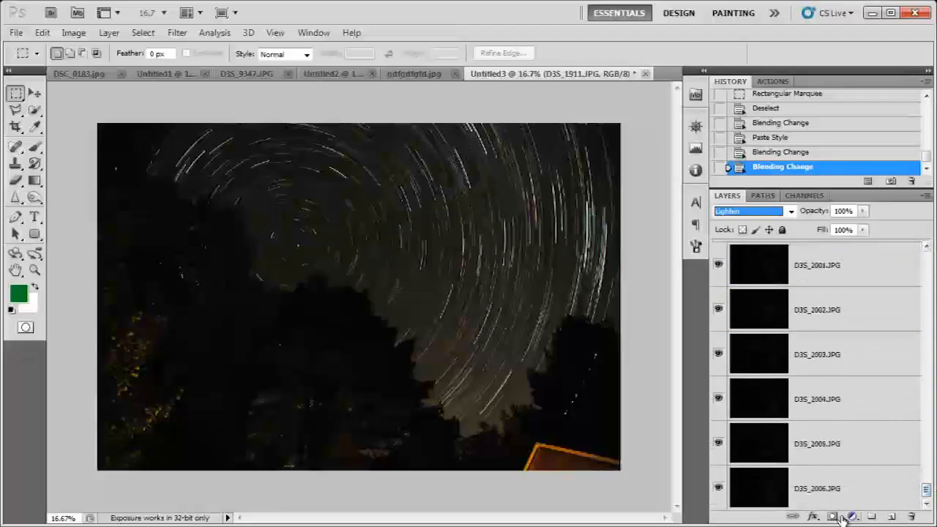
{"action": "left_click", "coordinate": [835, 495], "text": "shift"}
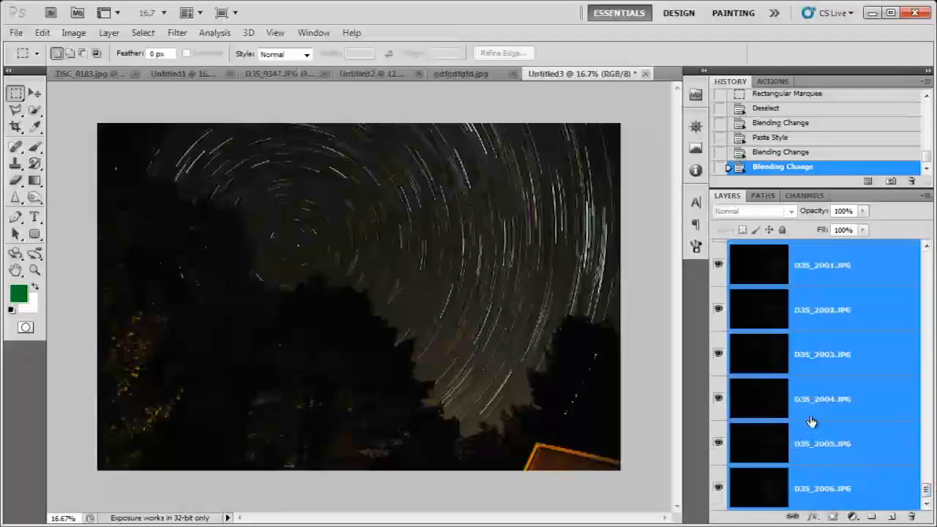
{"action": "right_click", "coordinate": [810, 356]}
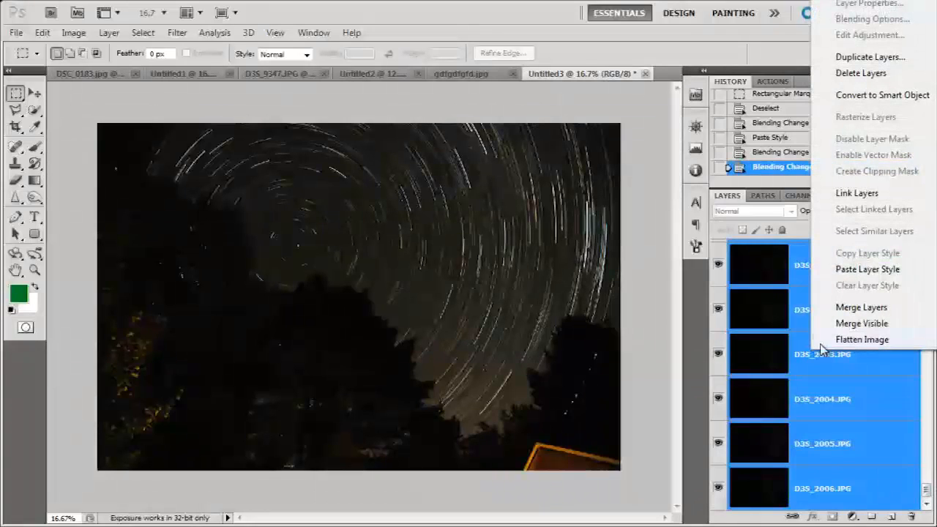
{"action": "left_click", "coordinate": [847, 311]}
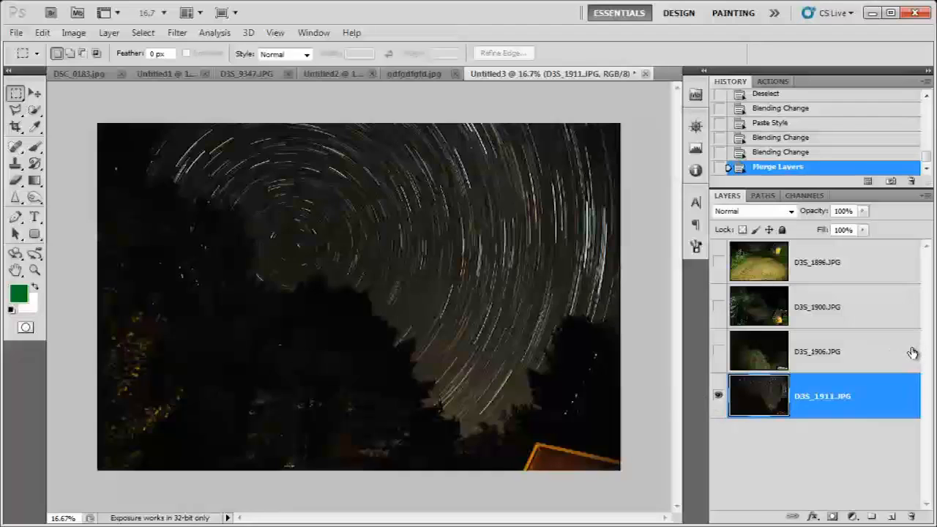
- Show layer D3S_1906.JPG above the merged star trails and set its blend mode to Lighten
{"action": "left_click", "coordinate": [783, 370]}
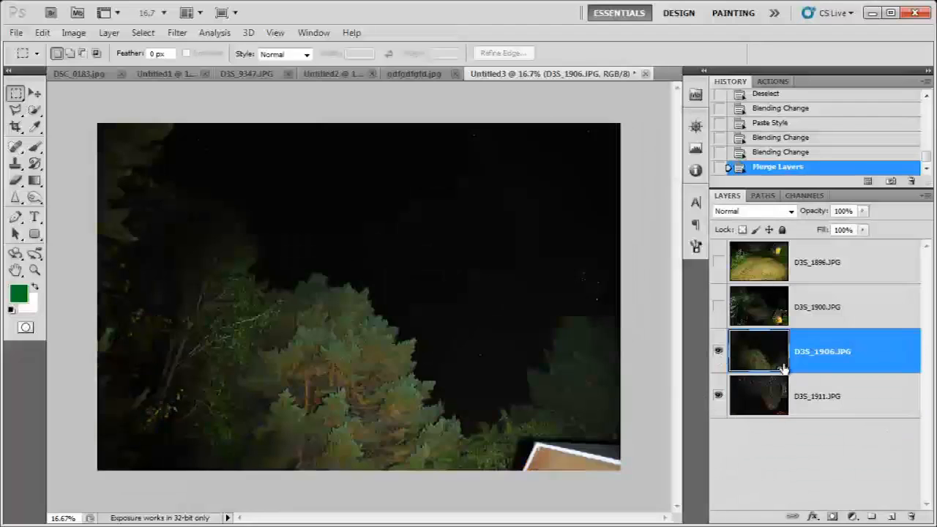
{"action": "left_click", "coordinate": [717, 353]}
{"action": "left_click", "coordinate": [718, 353]}
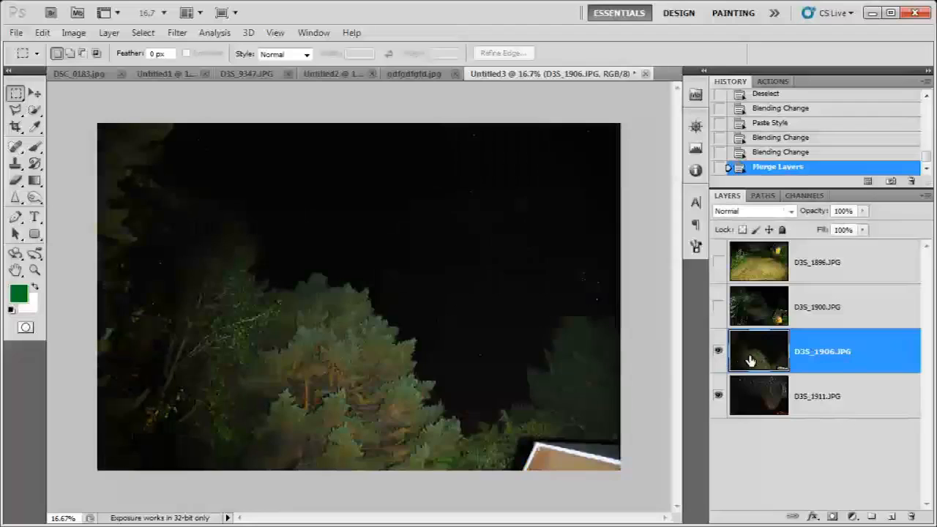
{"action": "left_click", "coordinate": [732, 211]}
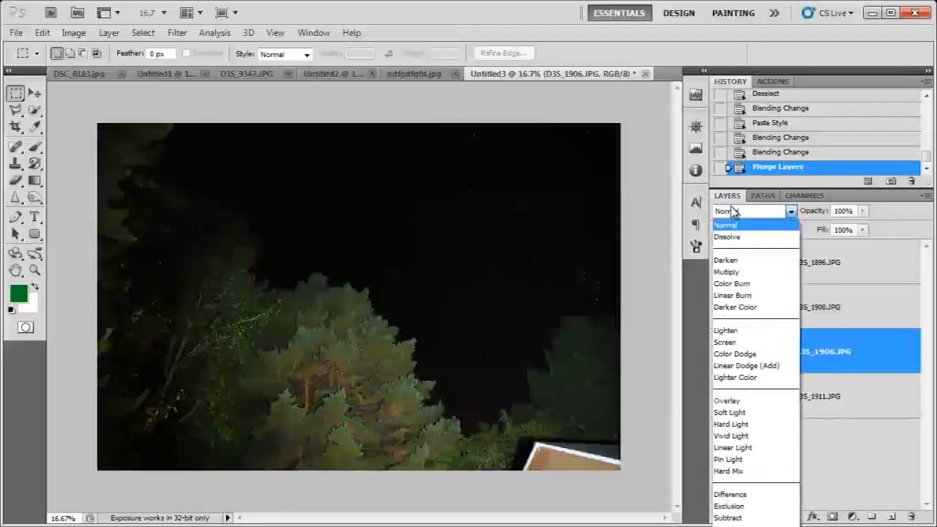
{"action": "left_click", "coordinate": [727, 330]}
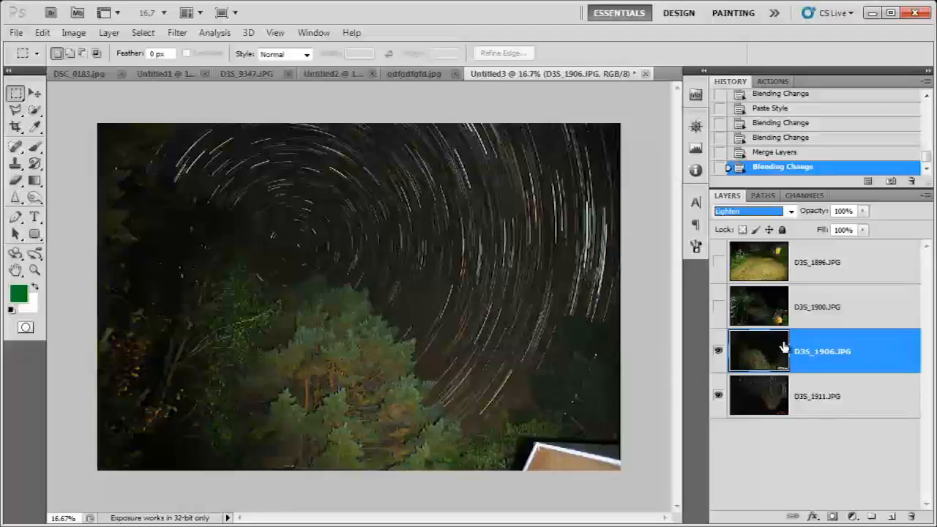
- Toggle the visibility of D3S_1896.JPG, D3S_1900.JPG and D3S_1906.JPG to compare the foreground frames with the star trails
{"action": "left_click", "coordinate": [718, 308]}
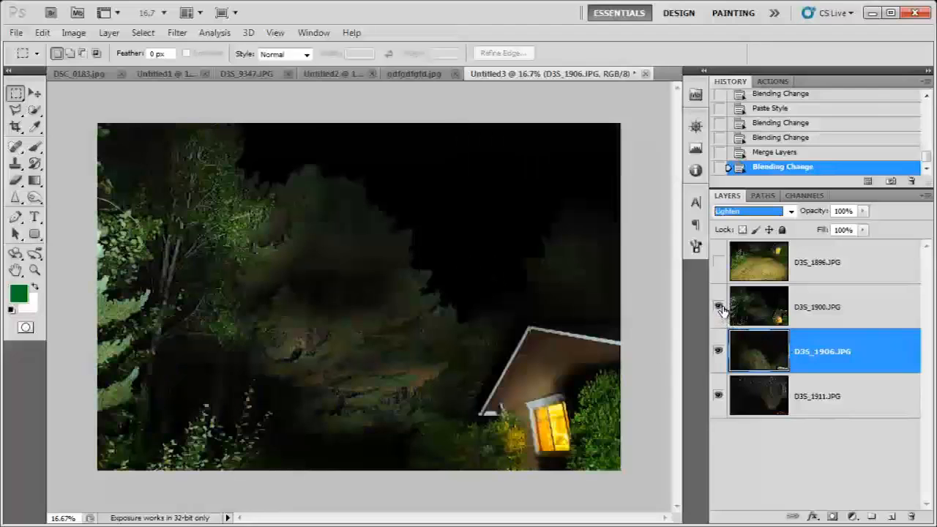
{"action": "left_click", "coordinate": [719, 264]}
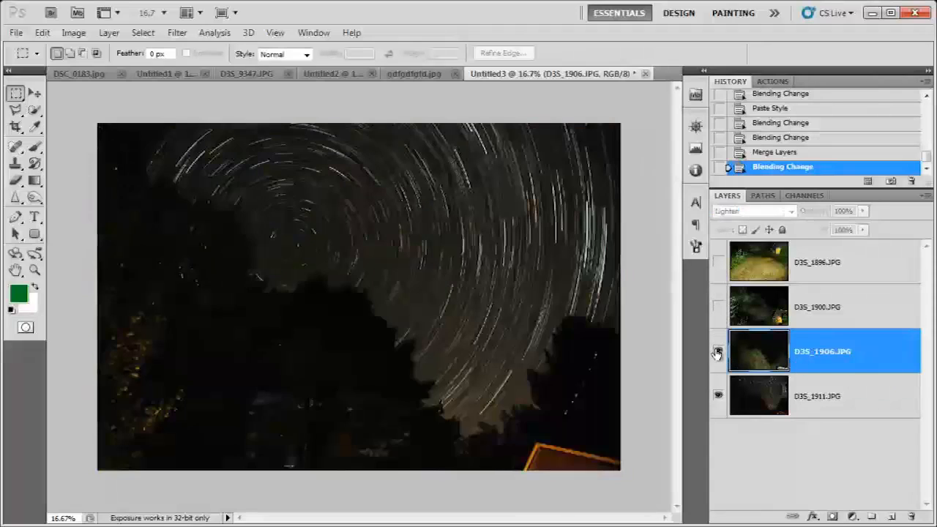
{"action": "left_click", "coordinate": [717, 353]}
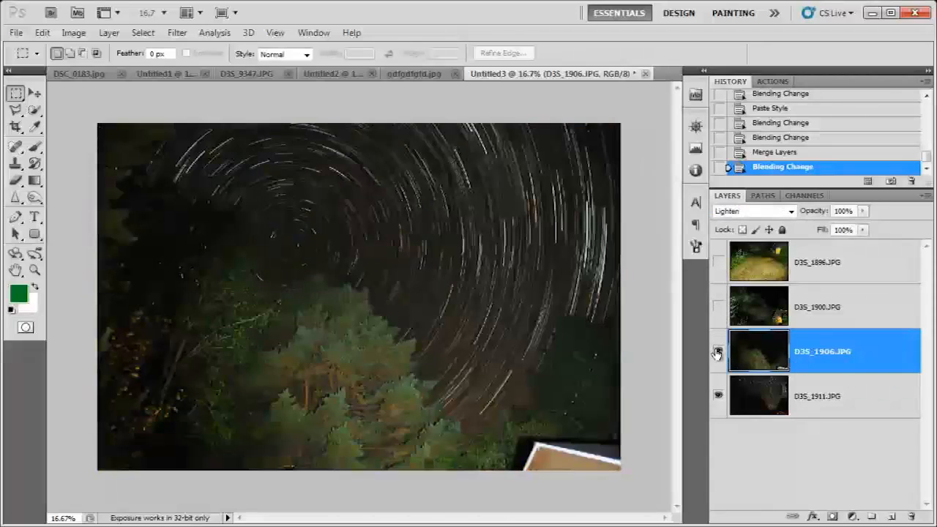
{"action": "left_click", "coordinate": [718, 321]}
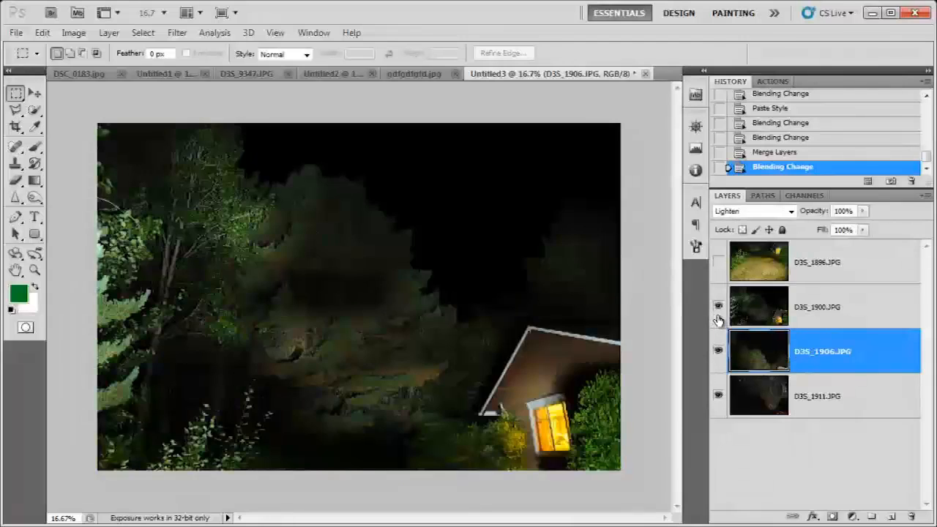
{"action": "left_click", "coordinate": [718, 321]}
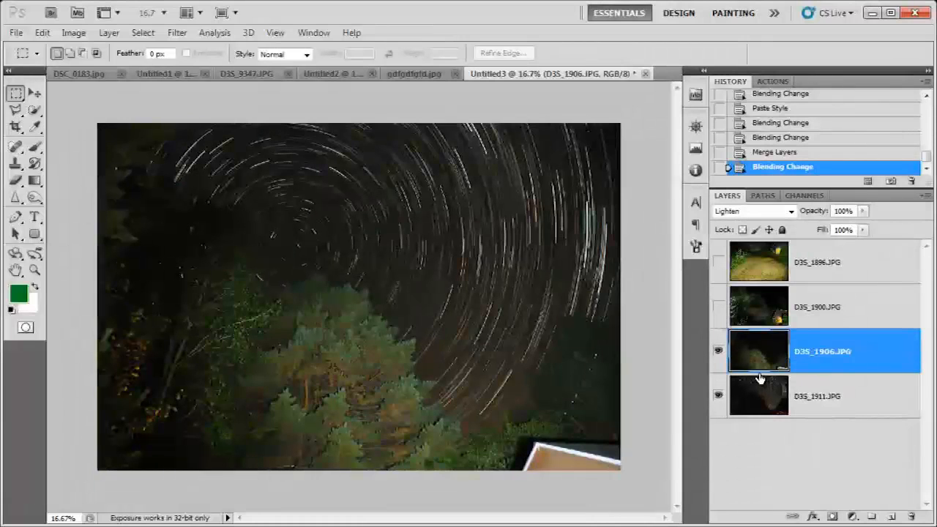
- Merge layer D3S_1906.JPG with the star trails layer D3S_1911.JPG
{"action": "left_click", "coordinate": [805, 392], "text": "shift"}
{"action": "right_click", "coordinate": [817, 366]}
{"action": "left_click", "coordinate": [876, 313]}
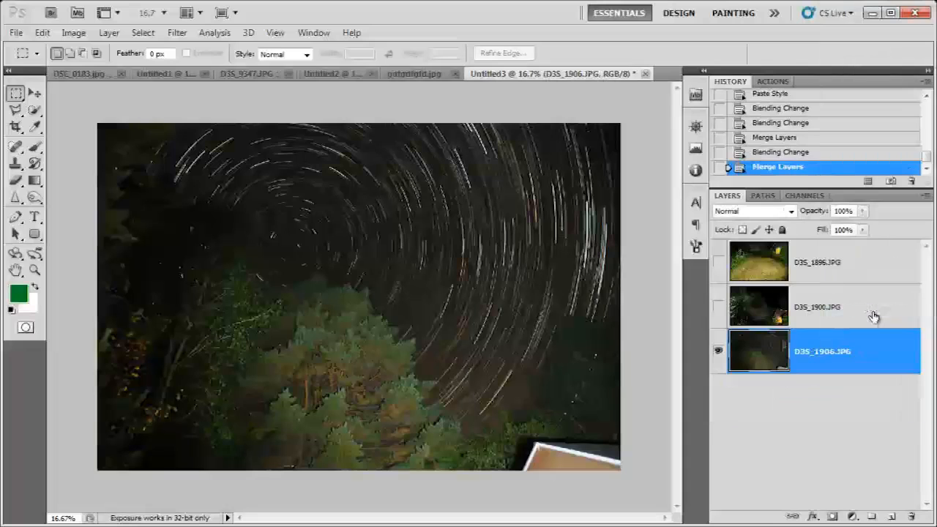
- Show D3S_1900.JPG and D3S_1896.JPG, and auto-align all three layers using the Cylindrical projection
{"action": "left_click", "coordinate": [719, 307]}
{"action": "left_click", "coordinate": [718, 264]}
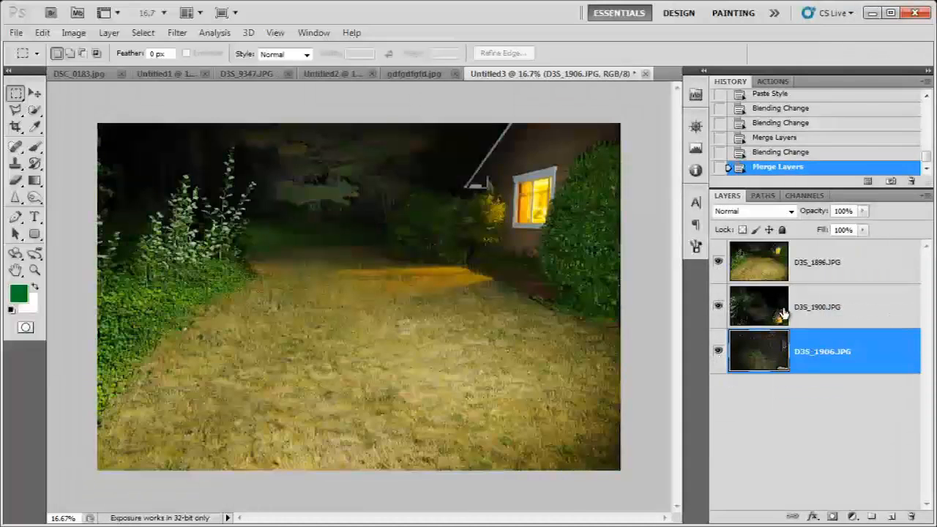
{"action": "left_click", "coordinate": [790, 263], "text": "shift"}
{"action": "left_click", "coordinate": [41, 32]}
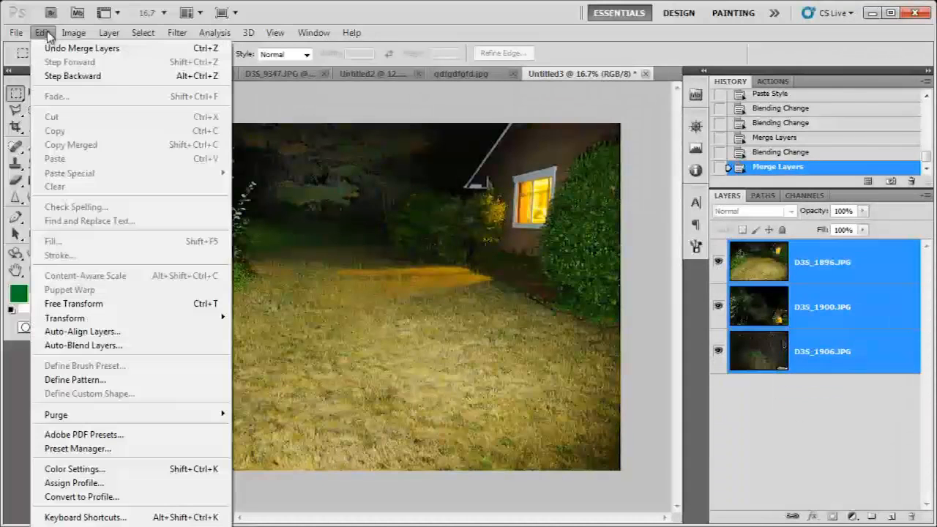
{"action": "left_click", "coordinate": [82, 331]}
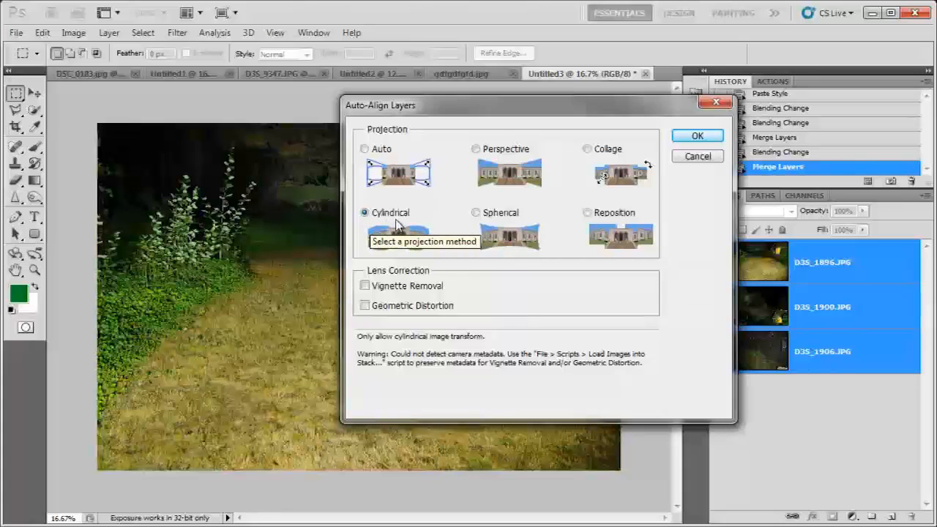
{"action": "left_click", "coordinate": [696, 138]}
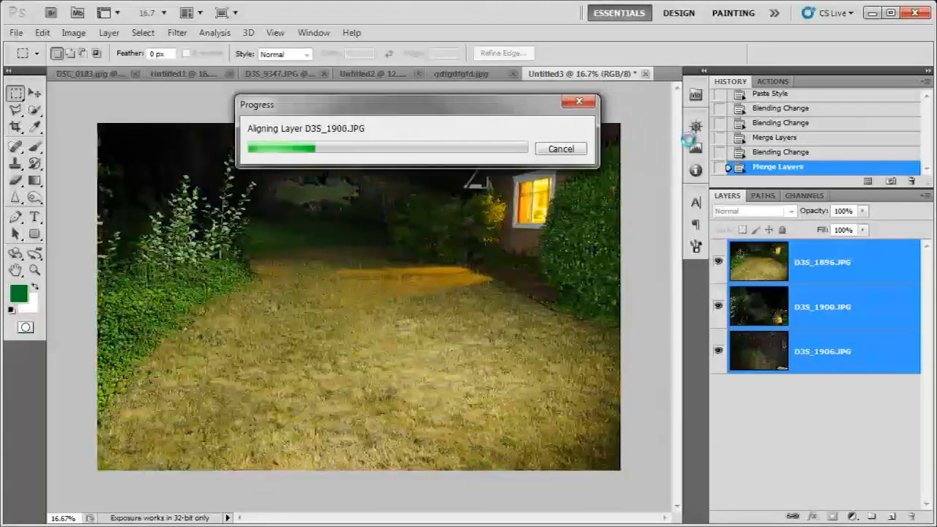
- Rotate the whole canvas 90° counterclockwise
{"action": "left_click", "coordinate": [79, 34]}
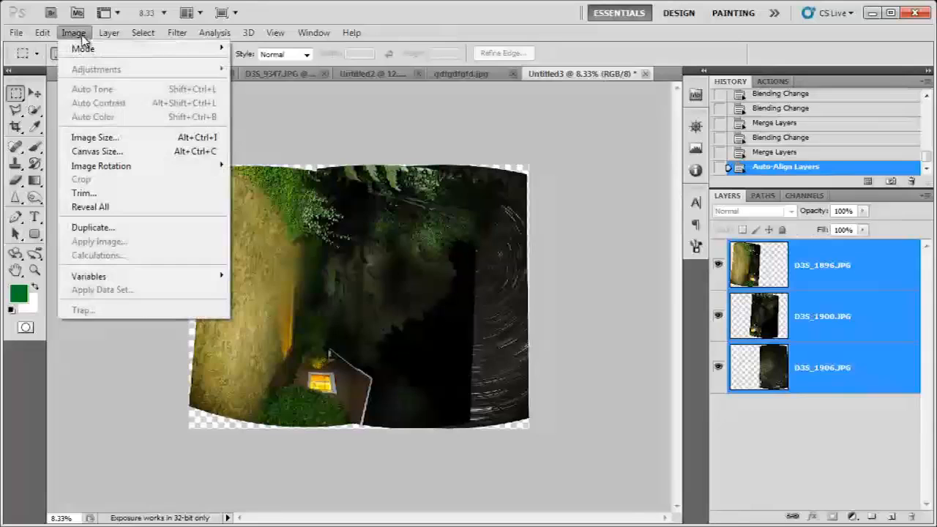
{"action": "mouse_move", "coordinate": [98, 167]}
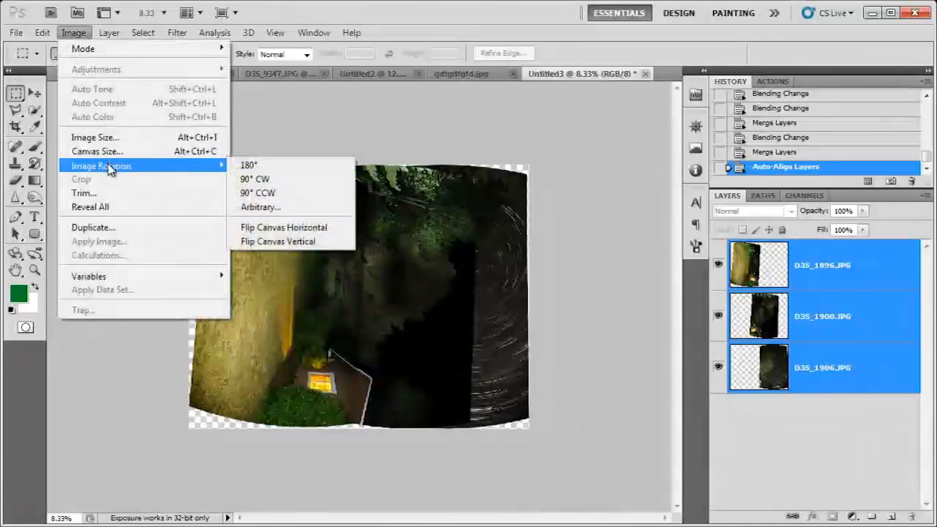
{"action": "left_click", "coordinate": [317, 194]}
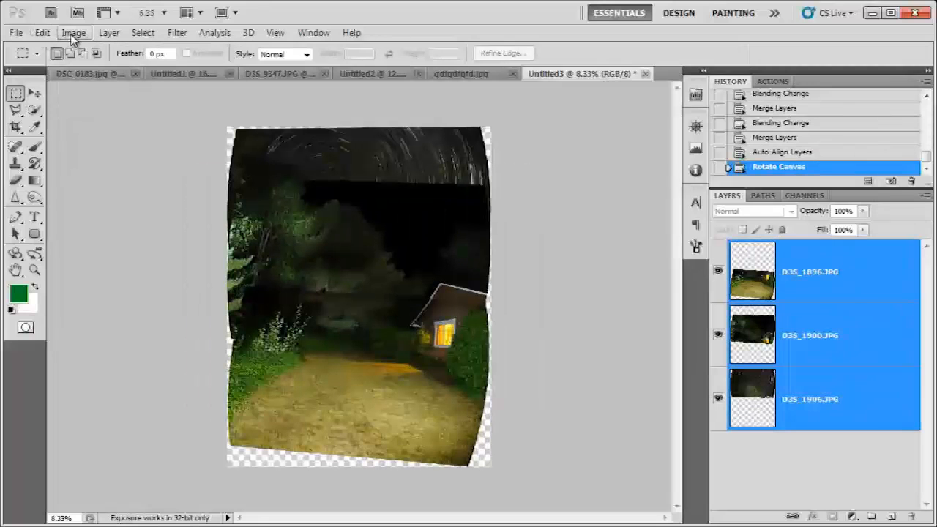
- Auto-blend the three layers as a Panorama with Seamless Tones and Colors, and flatten the image
{"action": "left_click", "coordinate": [42, 33]}
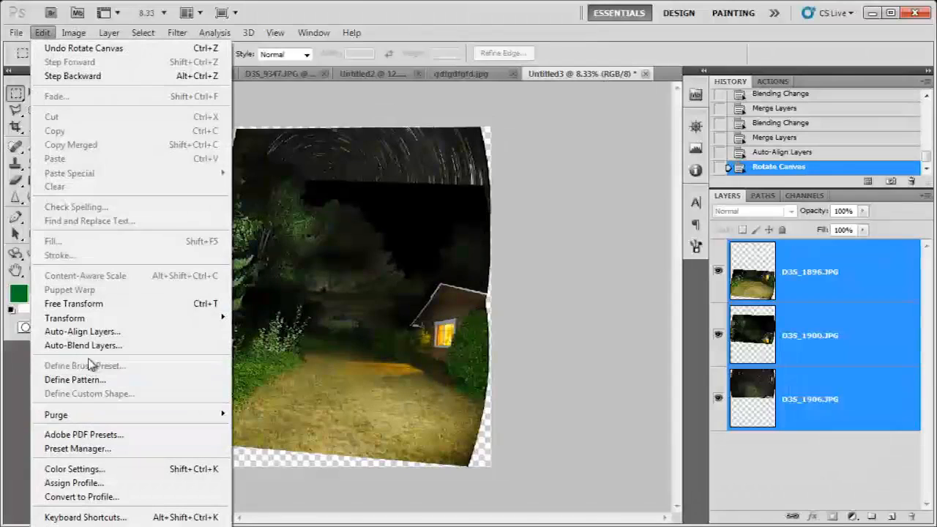
{"action": "left_click", "coordinate": [90, 347]}
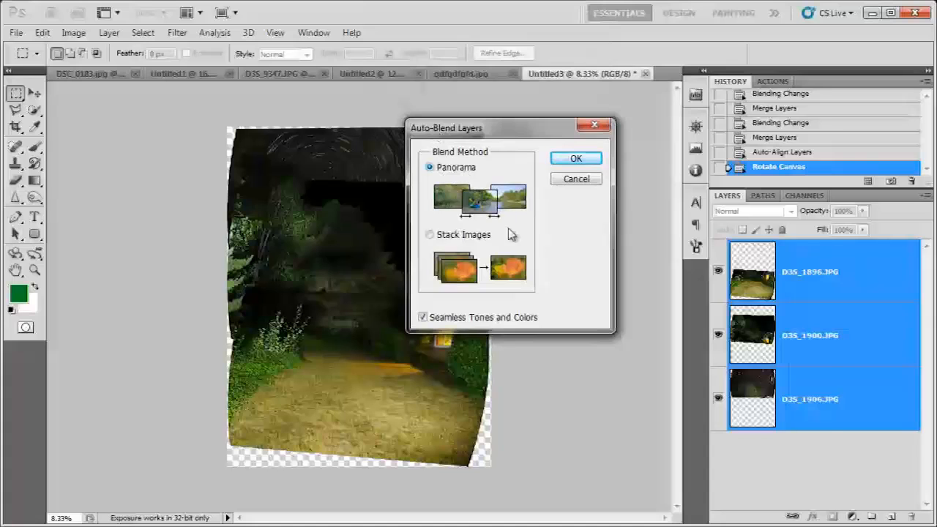
{"action": "left_click", "coordinate": [575, 160]}
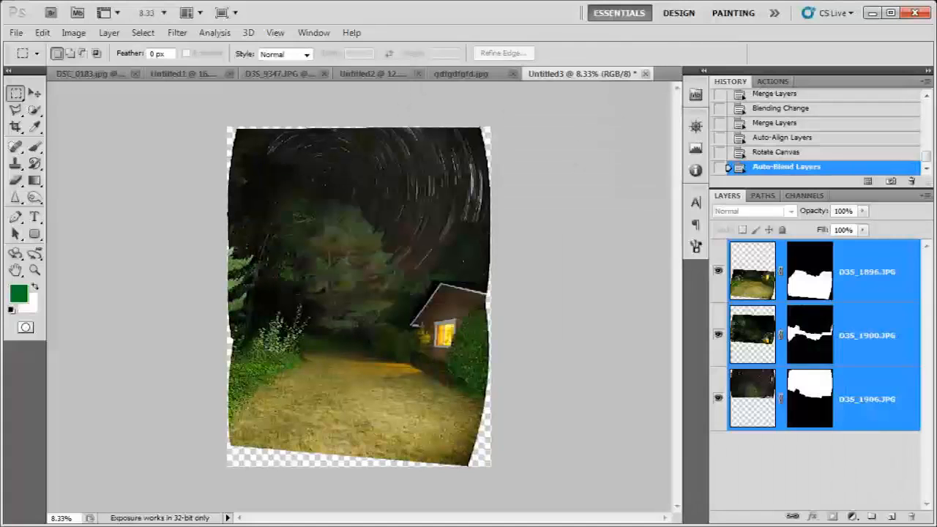
{"action": "left_click", "coordinate": [109, 32]}
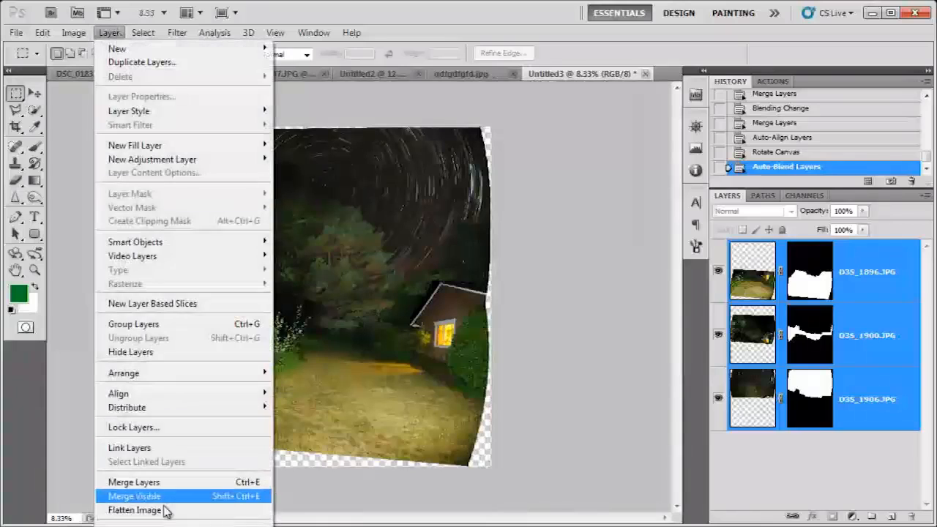
{"action": "left_click", "coordinate": [154, 508]}
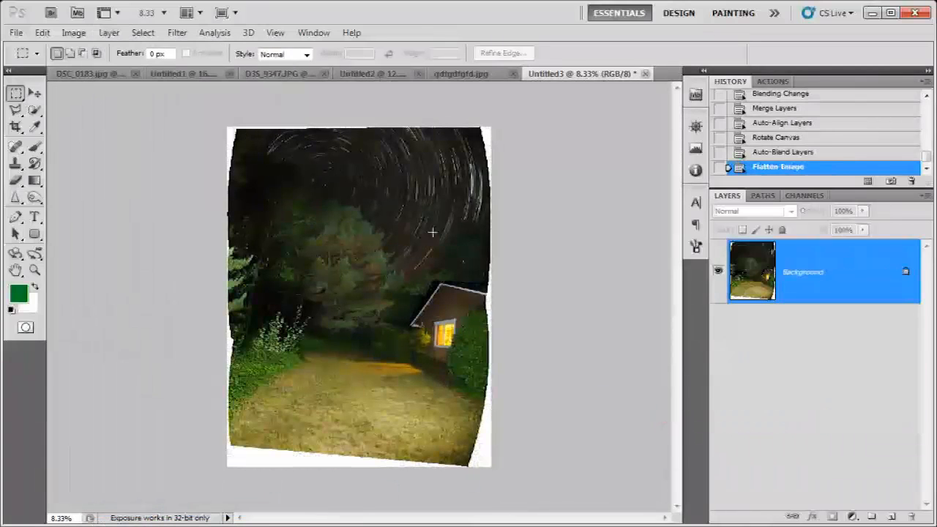
- Crop the flattened panorama to a rectangle inside its curved white edges and clear the selection
{"action": "left_click_drag", "start_coordinate": [240, 133], "coordinate": [239, 133]}
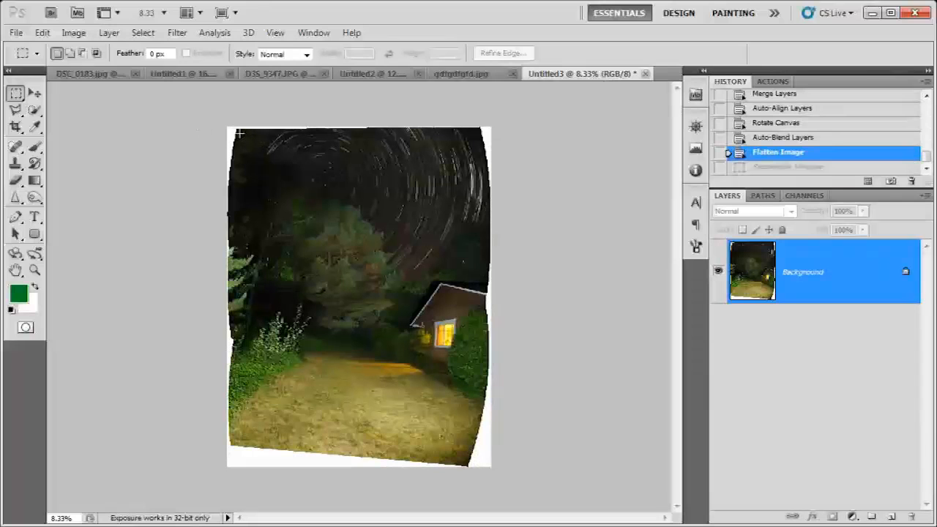
{"action": "left_click_drag", "start_coordinate": [277, 242], "coordinate": [476, 445]}
{"action": "left_click", "coordinate": [73, 32]}
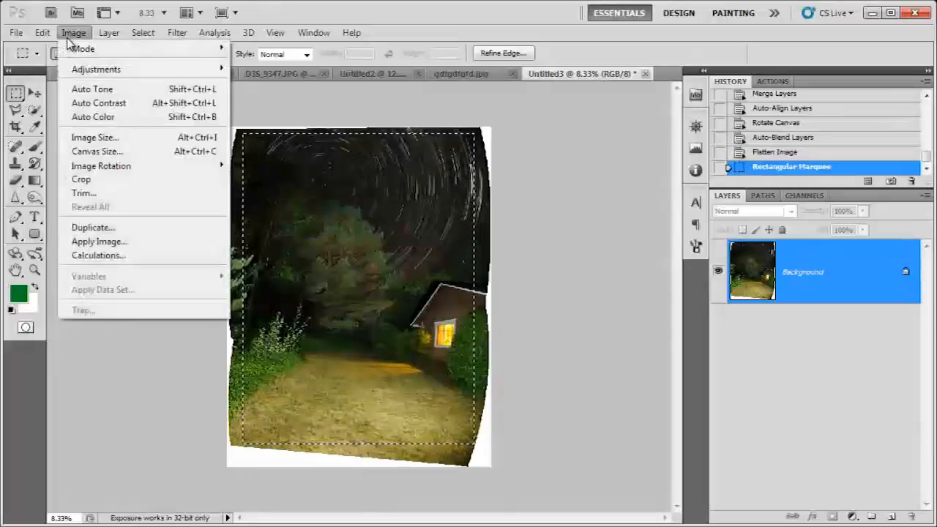
{"action": "left_click", "coordinate": [87, 180]}
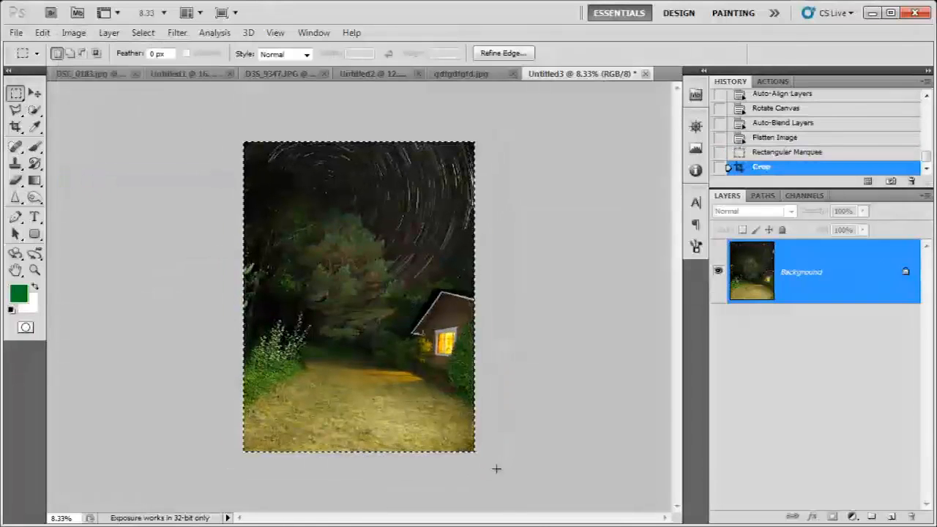
{"action": "left_click", "coordinate": [619, 438]}
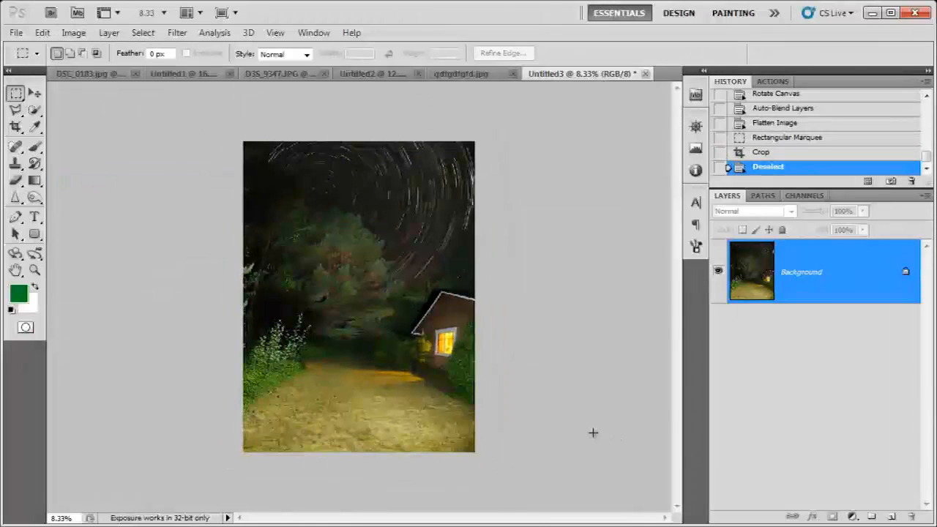
- In D3S_9347.JPG, replace the full-canvas selection with a rectangle over the lower area containing the light ball, and return to Untitled3
{"action": "left_click", "coordinate": [280, 74]}
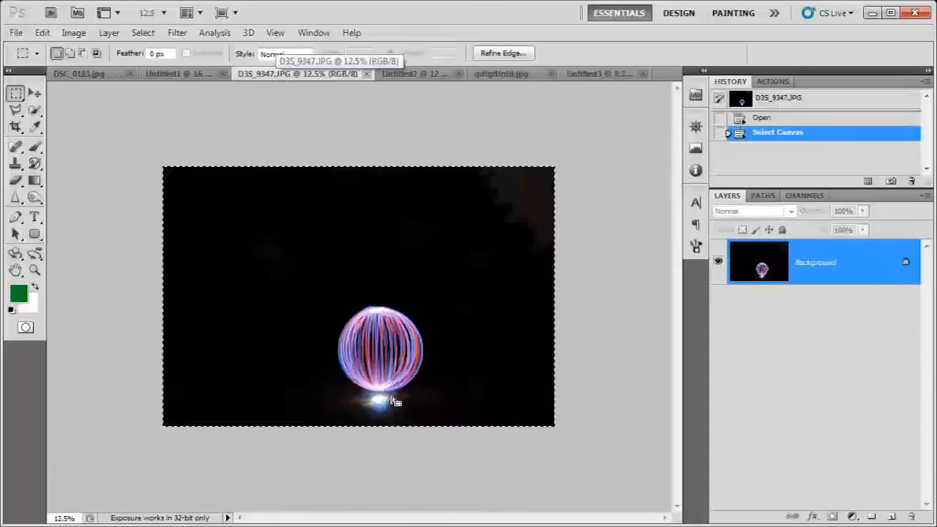
{"action": "left_click", "coordinate": [572, 441]}
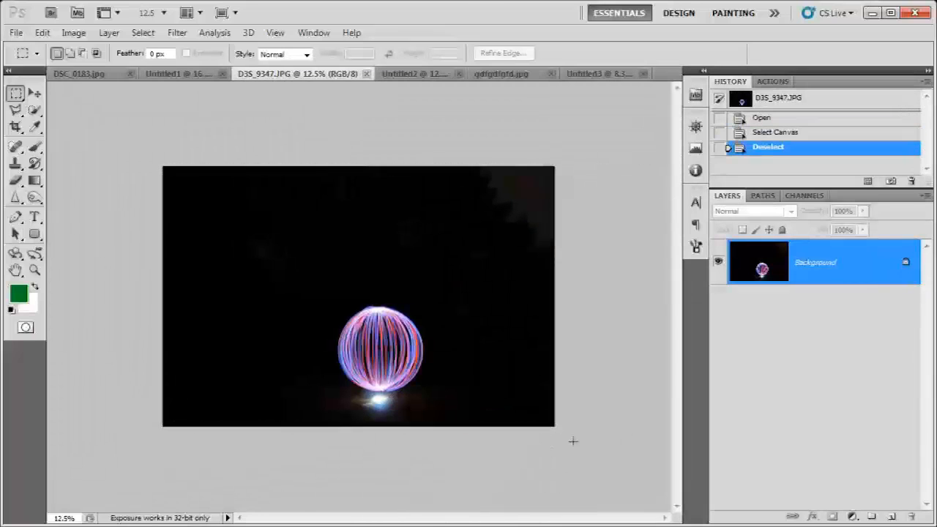
{"action": "left_click_drag", "start_coordinate": [572, 441], "coordinate": [150, 261]}
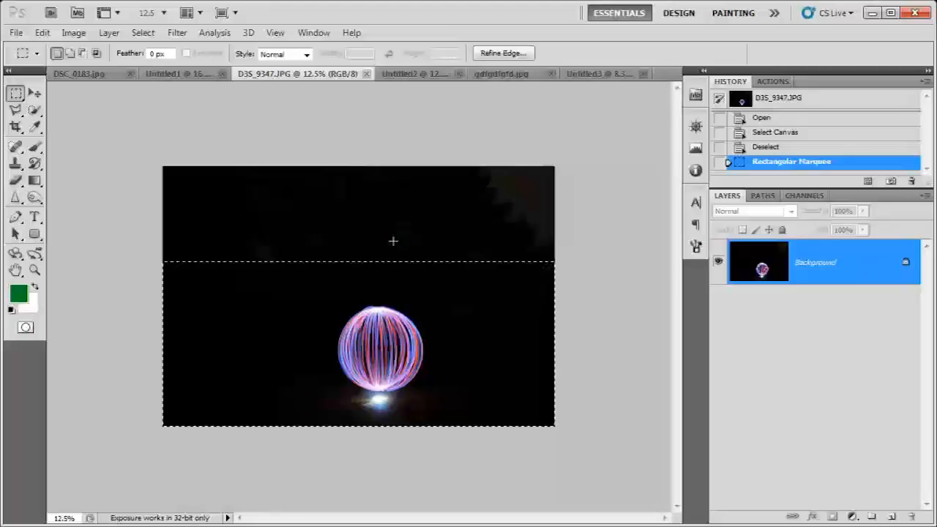
{"action": "left_click", "coordinate": [594, 74]}
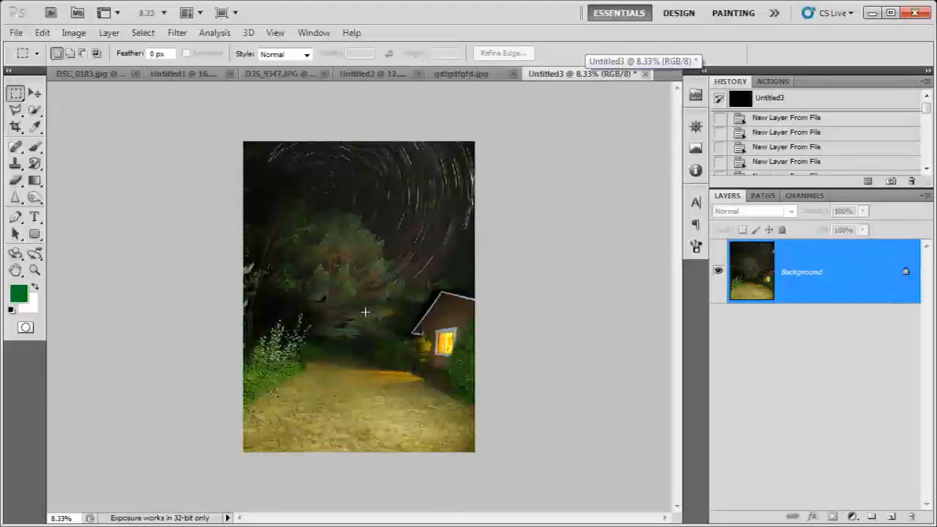
- Paste the copied light ball into the panorama, blend it in Screen mode, and move it down over the start of the path
{"action": "key", "text": "ctrl+v"}
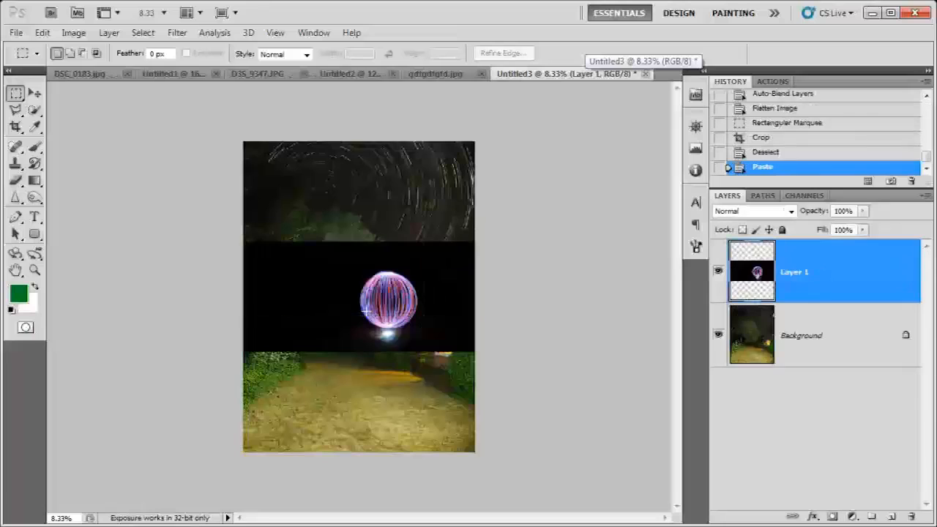
{"action": "left_click", "coordinate": [757, 214]}
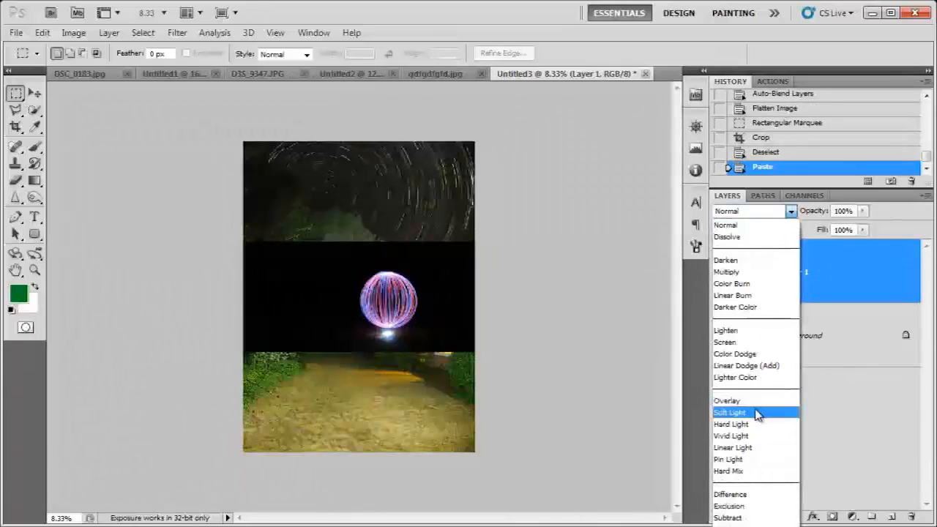
{"action": "left_click", "coordinate": [743, 341]}
{"action": "key", "text": "v"}
{"action": "left_click_drag", "start_coordinate": [409, 322], "coordinate": [380, 372]}
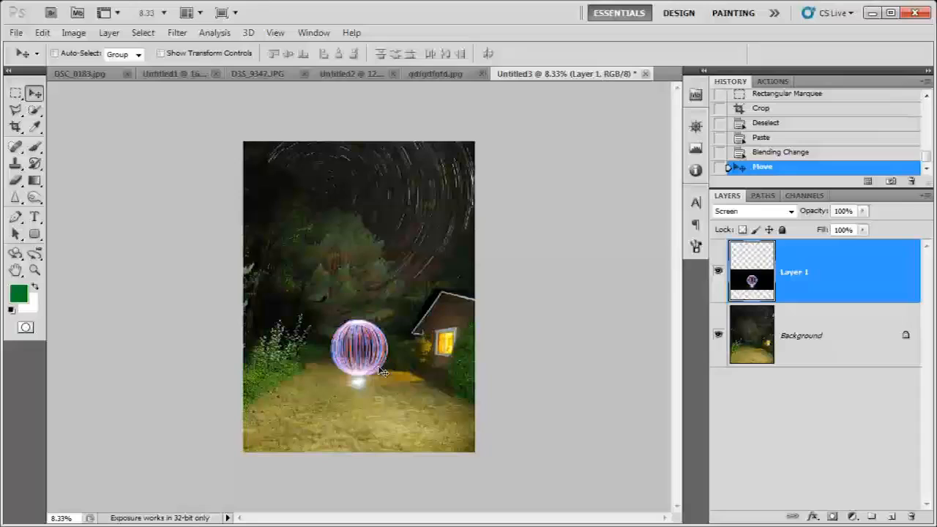
- Enlarge the light-ball layer proportionally to about 125% and settle it over the path between the bushes and the house
{"action": "key", "text": "ctrl+t"}
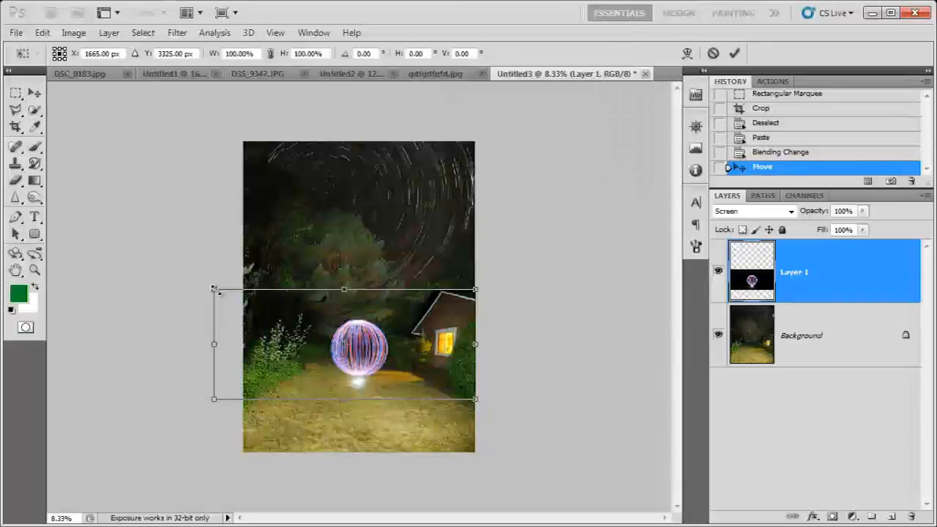
{"action": "left_click_drag", "start_coordinate": [214, 289], "coordinate": [159, 257]}
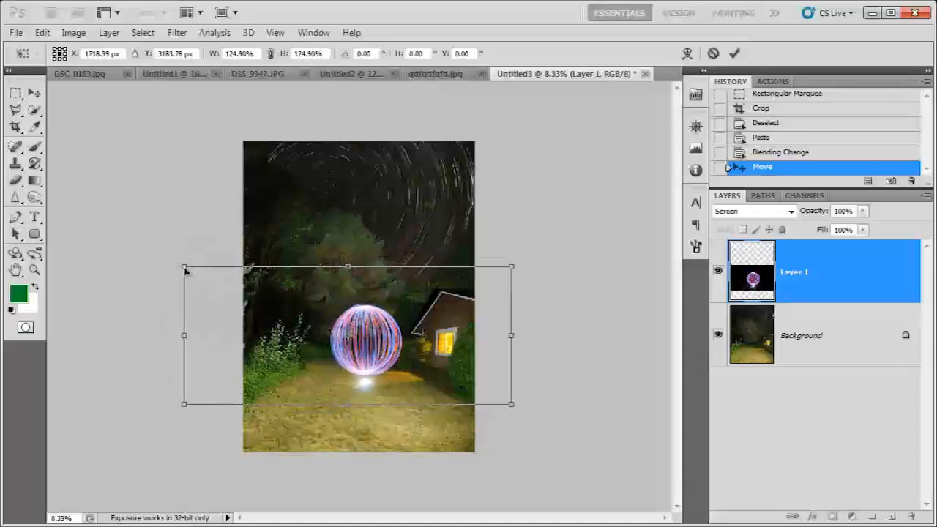
{"action": "key", "text": "Return"}
- Try the Lighten blend mode on the light-ball layer for comparison and switch it back to Screen
{"action": "key", "text": "ctrl+plus"}
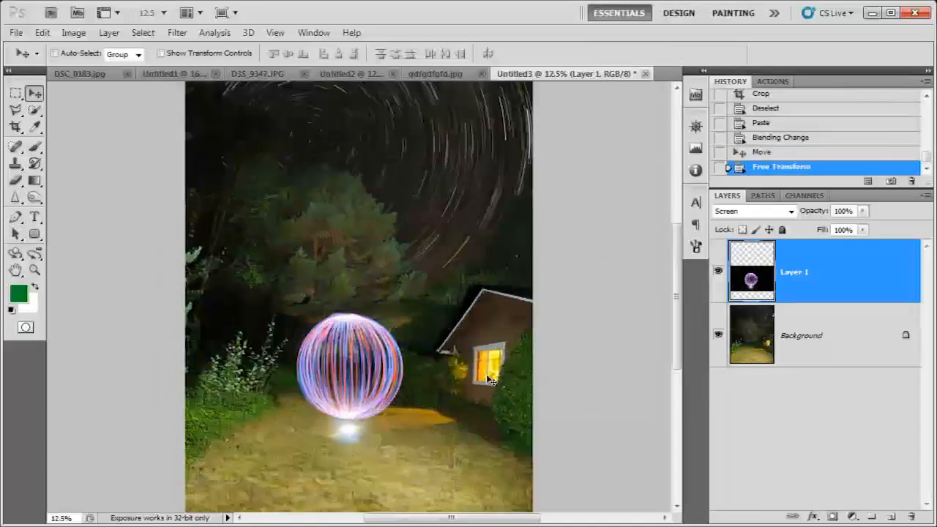
{"action": "left_click", "coordinate": [791, 211]}
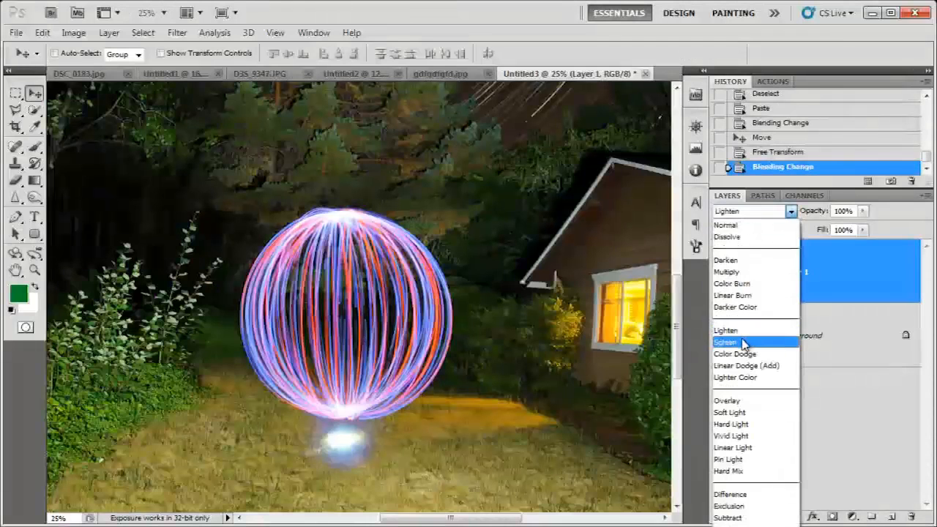
{"action": "left_click", "coordinate": [742, 344]}
{"action": "key", "text": "ctrl+minus"}
- Increase the Background layer's Vibrance to about +35
{"action": "left_click", "coordinate": [774, 364]}
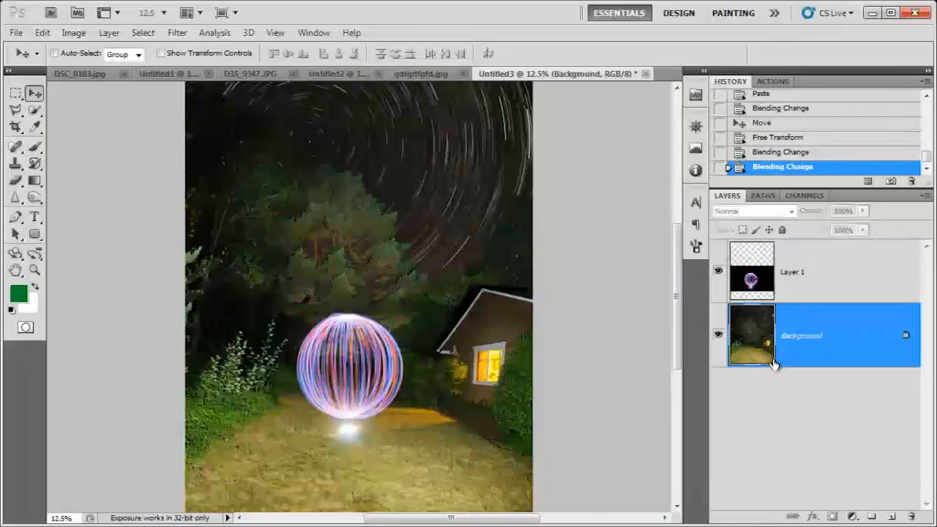
{"action": "left_click", "coordinate": [73, 33]}
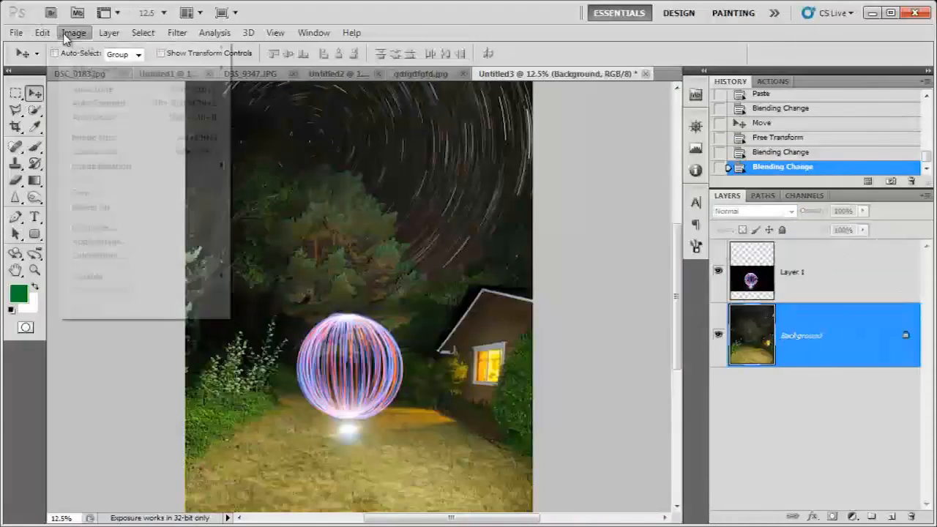
{"action": "mouse_move", "coordinate": [95, 71]}
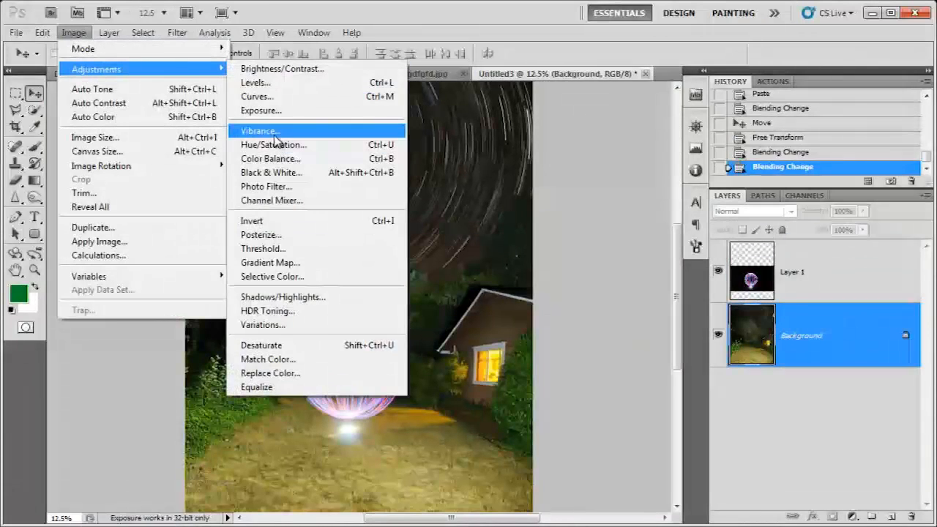
{"action": "left_click", "coordinate": [276, 132]}
{"action": "left_click_drag", "start_coordinate": [922, 128], "coordinate": [702, 282]}
{"action": "left_click_drag", "start_coordinate": [634, 316], "coordinate": [661, 318]}
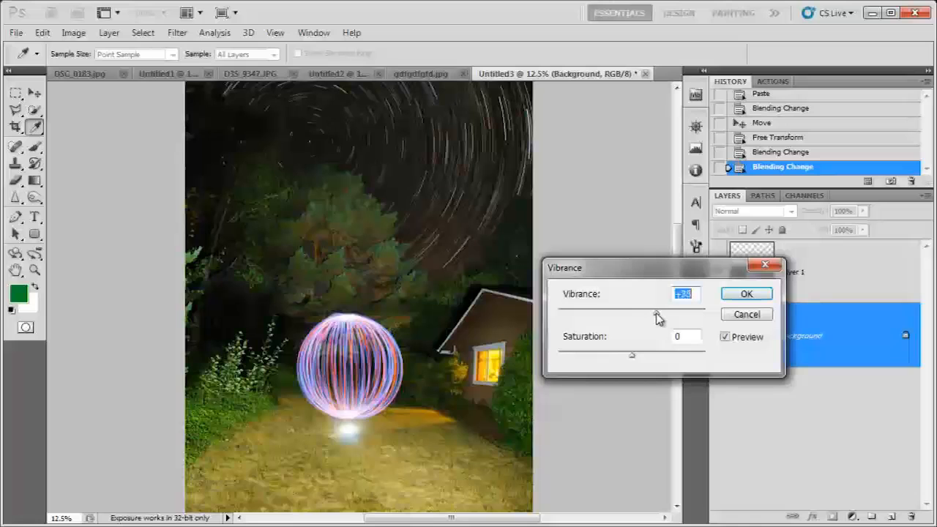
{"action": "left_click", "coordinate": [743, 294]}
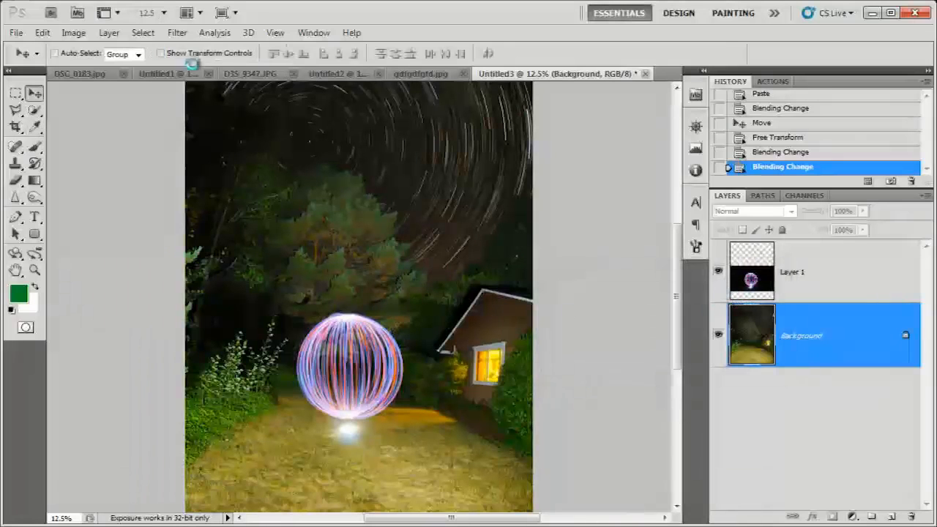
- Try a hue shift of +20 on the Background layer, apply a Hue/Saturation adjustment, and inspect the trees and star trails up close
{"action": "left_click", "coordinate": [73, 32]}
{"action": "mouse_move", "coordinate": [111, 77]}
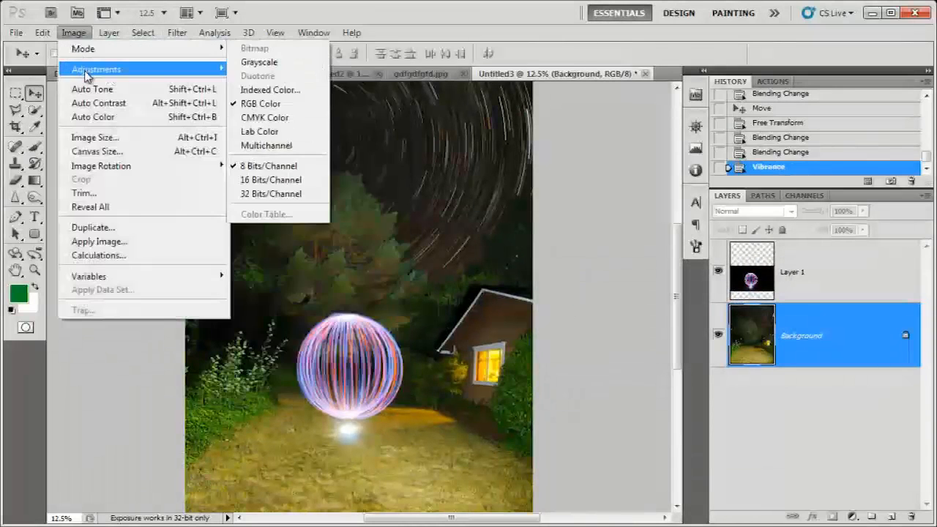
{"action": "left_click", "coordinate": [273, 144]}
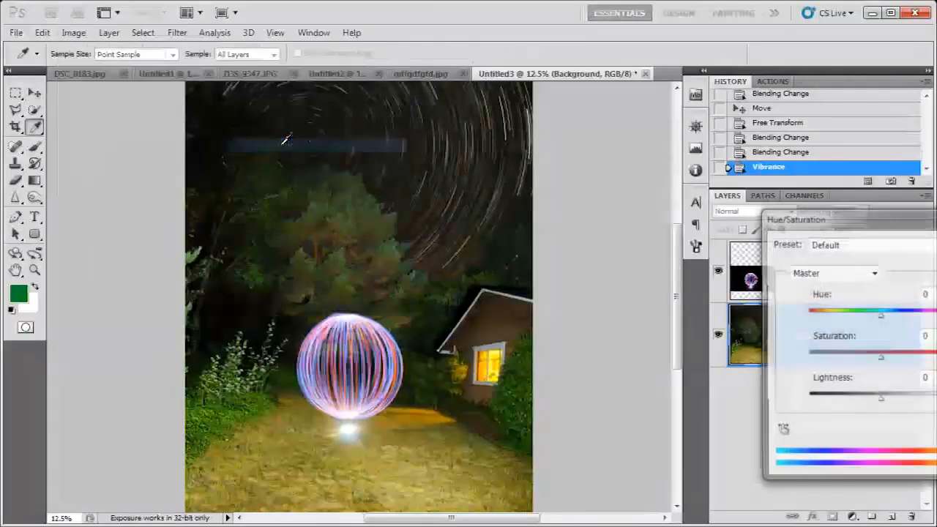
{"action": "left_click_drag", "start_coordinate": [868, 206], "coordinate": [630, 209]}
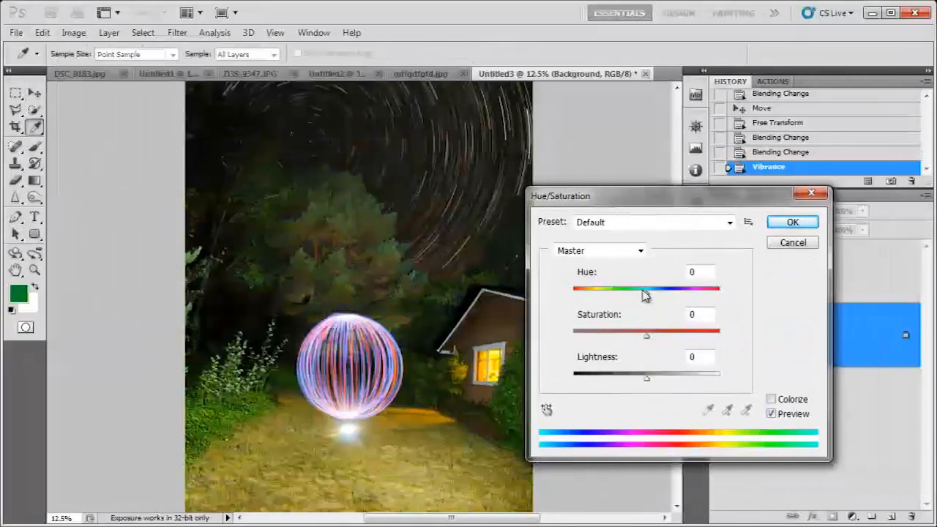
{"action": "left_click_drag", "start_coordinate": [644, 291], "coordinate": [663, 300]}
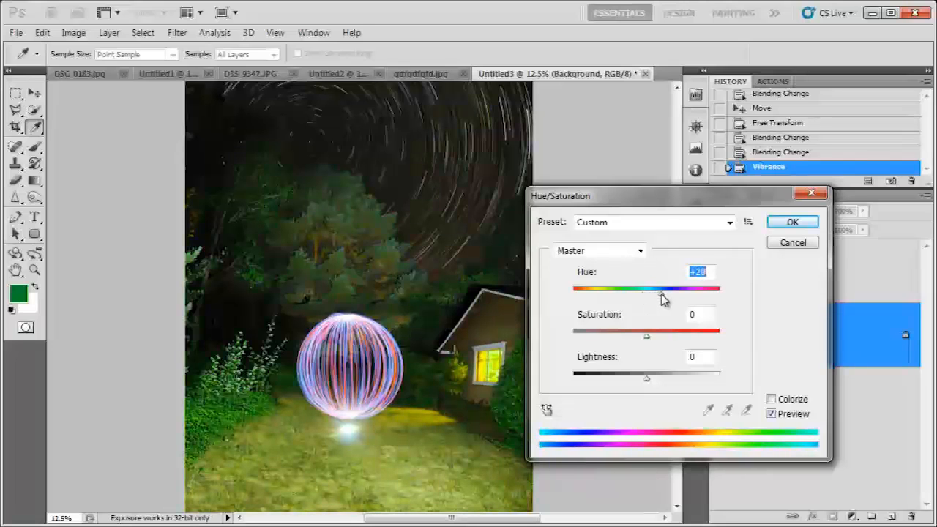
{"action": "key", "text": "ctrl+plus"}
{"action": "key", "text": "ctrl+plus"}
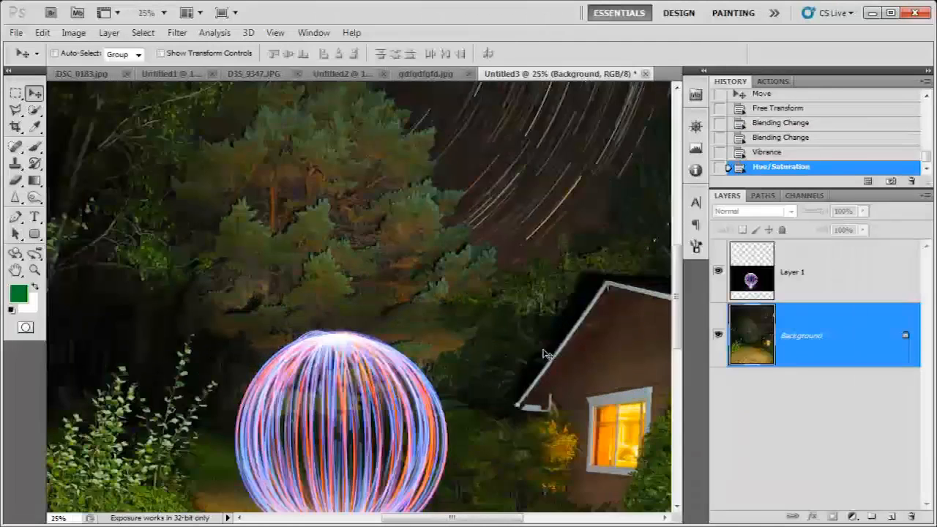
{"action": "left_click_drag", "start_coordinate": [519, 236], "coordinate": [546, 287]}
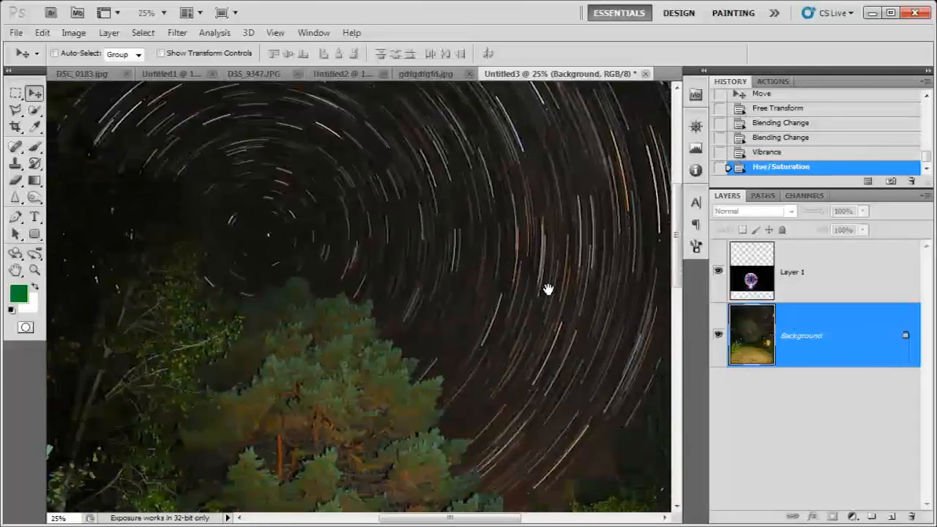